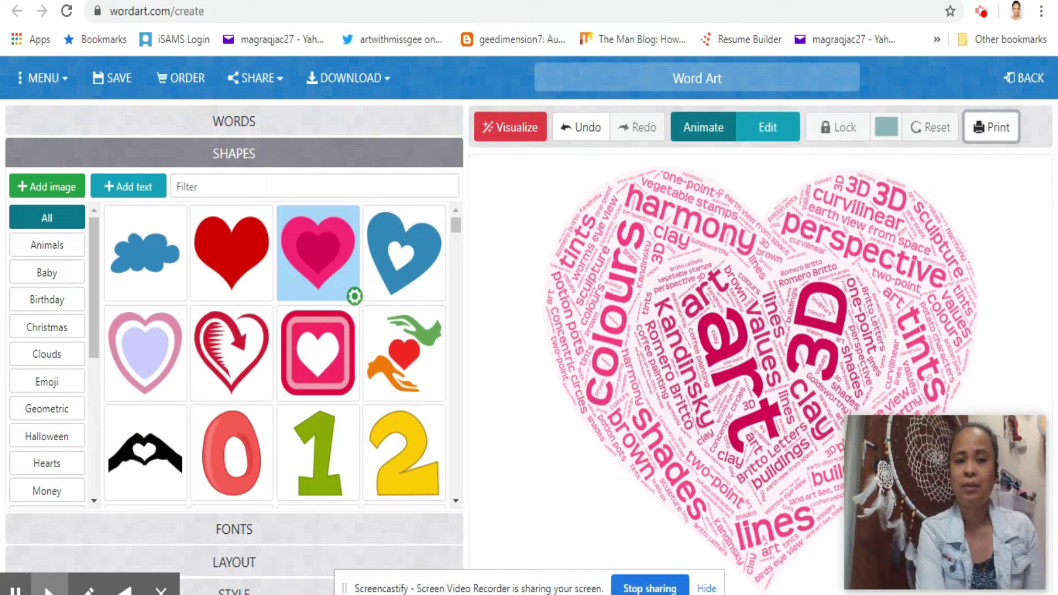
Find WordArt.com through a Google search for "word art creator" and start creating a new word cloud there
{"action": "key", "text": "ctrl+Tab"}
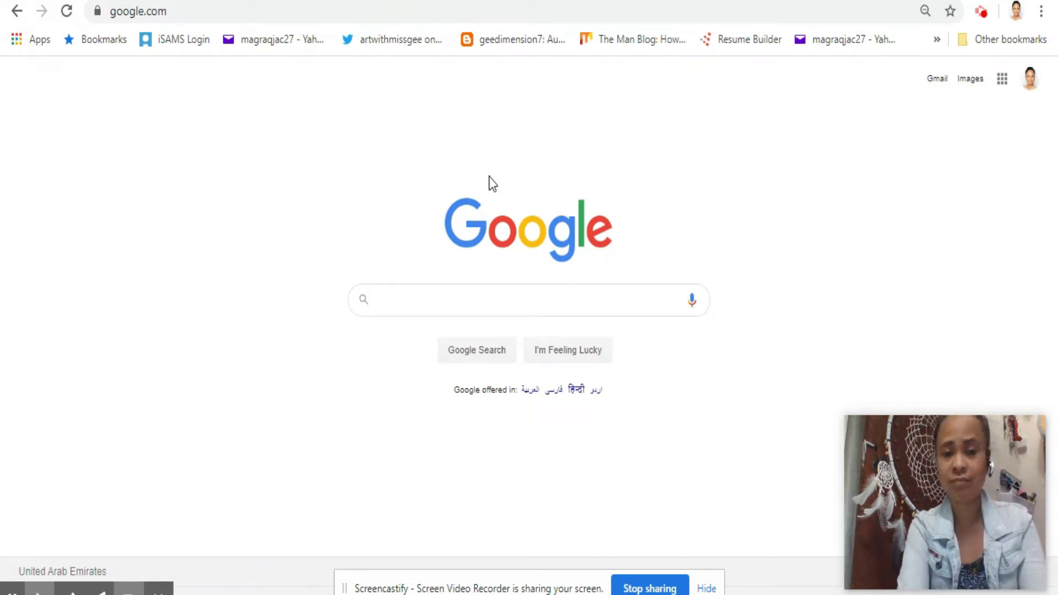
{"action": "type", "text": "word"}
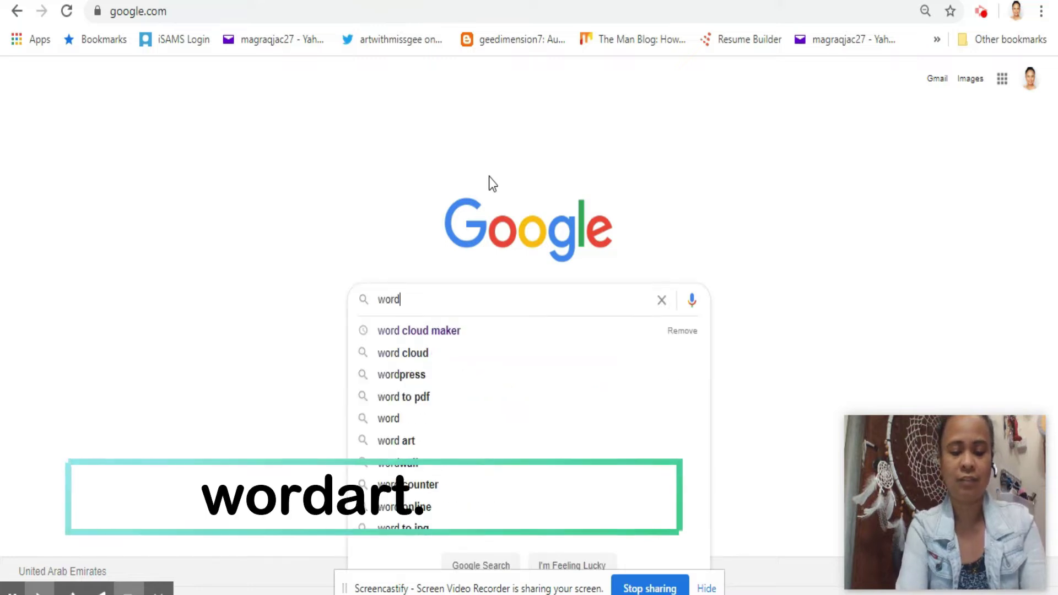
{"action": "type", "text": " art"}
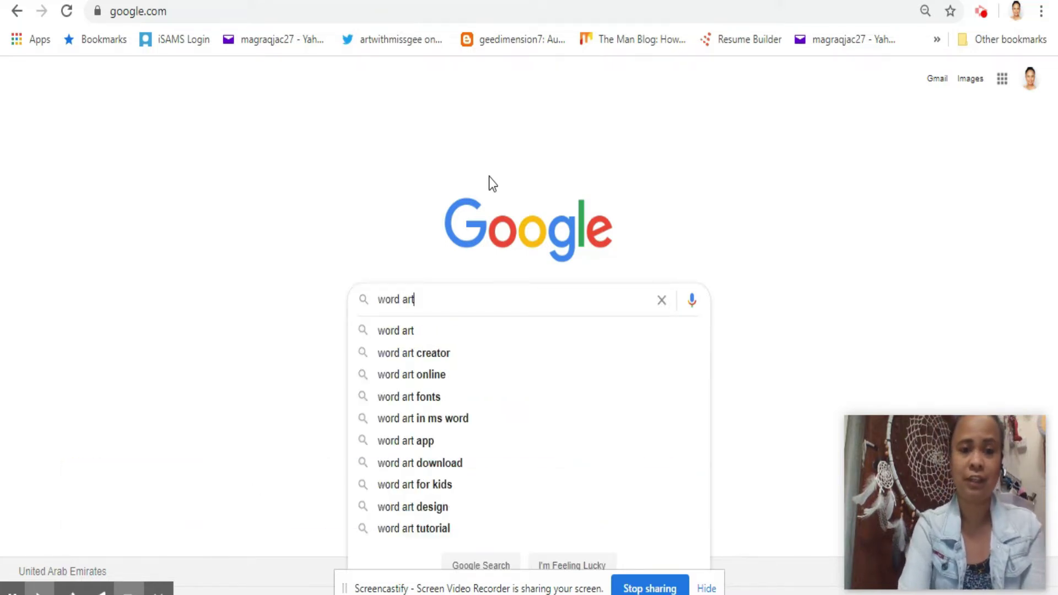
{"action": "left_click", "coordinate": [431, 353]}
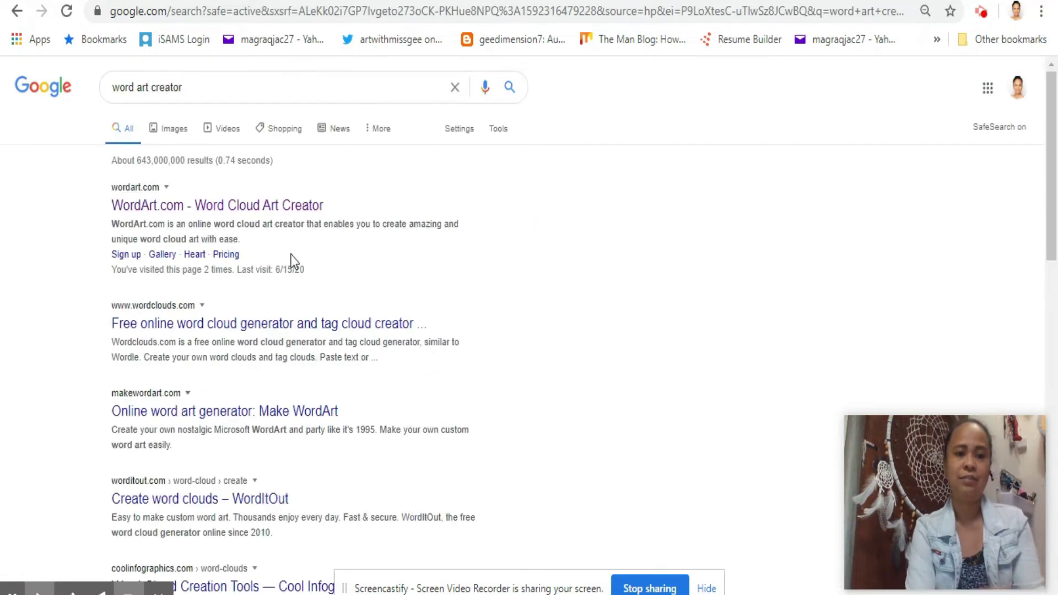
{"action": "left_click", "coordinate": [198, 212]}
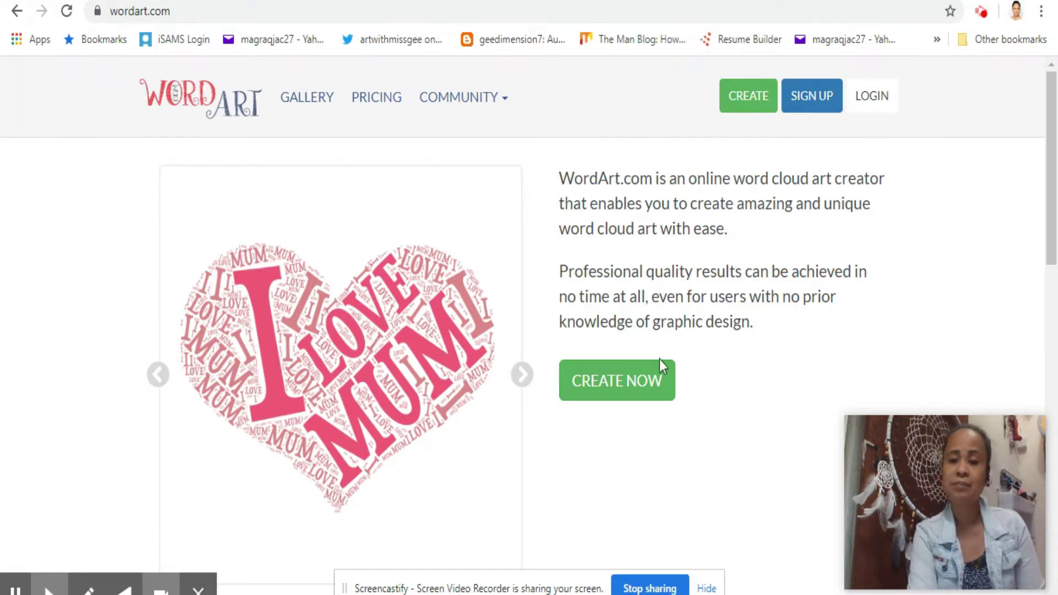
{"action": "left_click", "coordinate": [634, 376]}
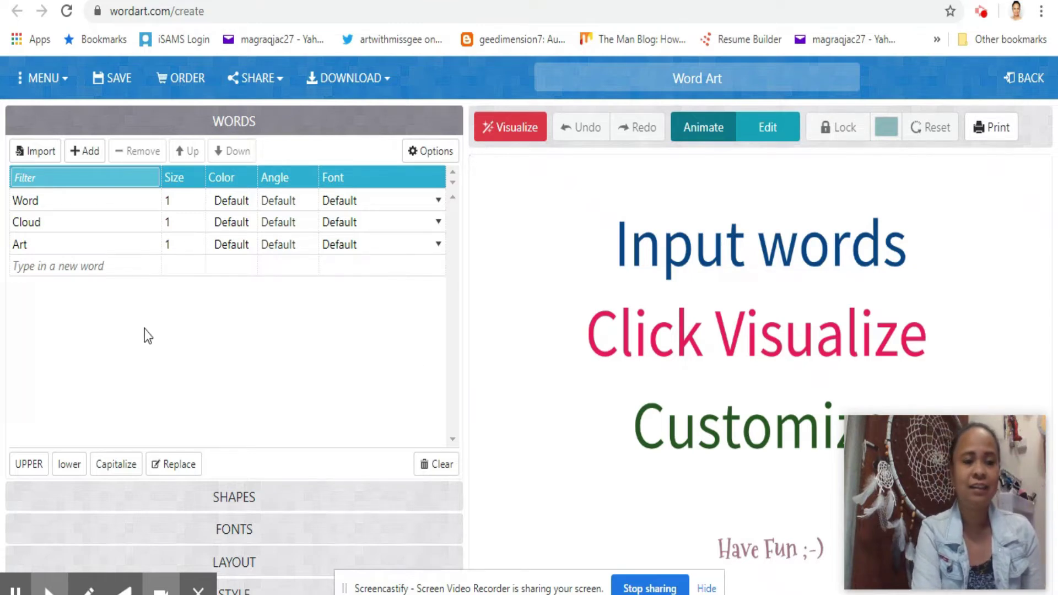
Replace the first default word, "Word", with "Art" and set its size to 10
{"action": "left_click", "coordinate": [88, 202]}
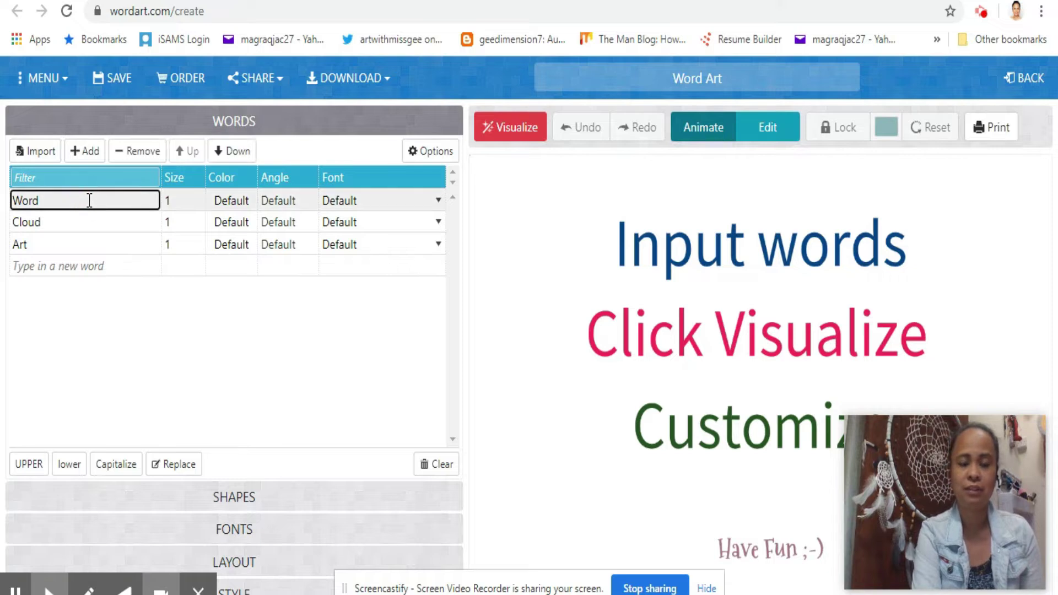
{"action": "key", "text": "BackSpace"}
{"action": "key", "text": "BackSpace"}
{"action": "key", "text": "BackSpace"}
{"action": "key", "text": "BackSpace"}
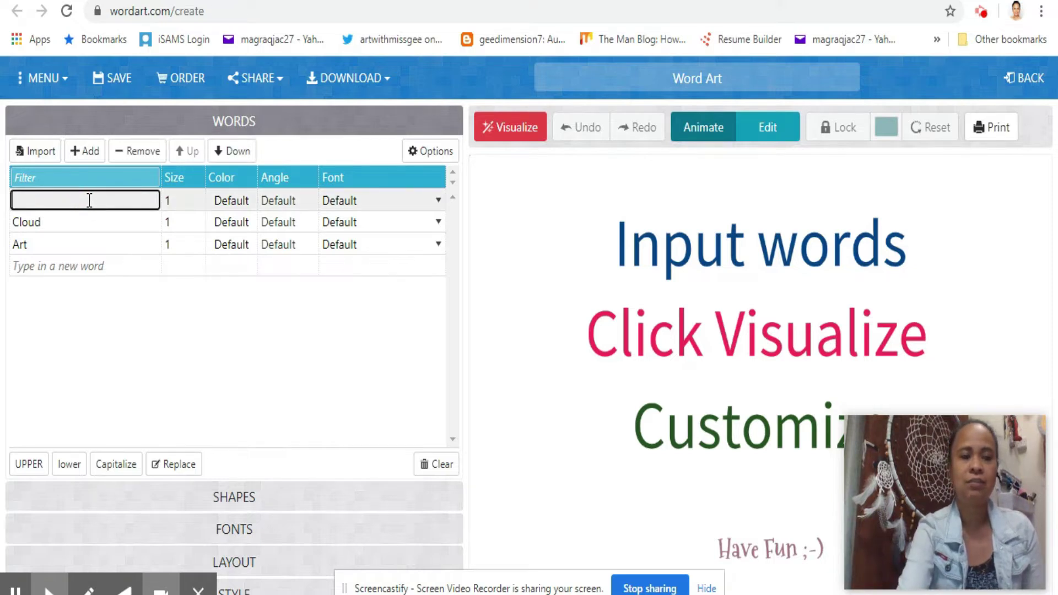
{"action": "type", "text": "Art"}
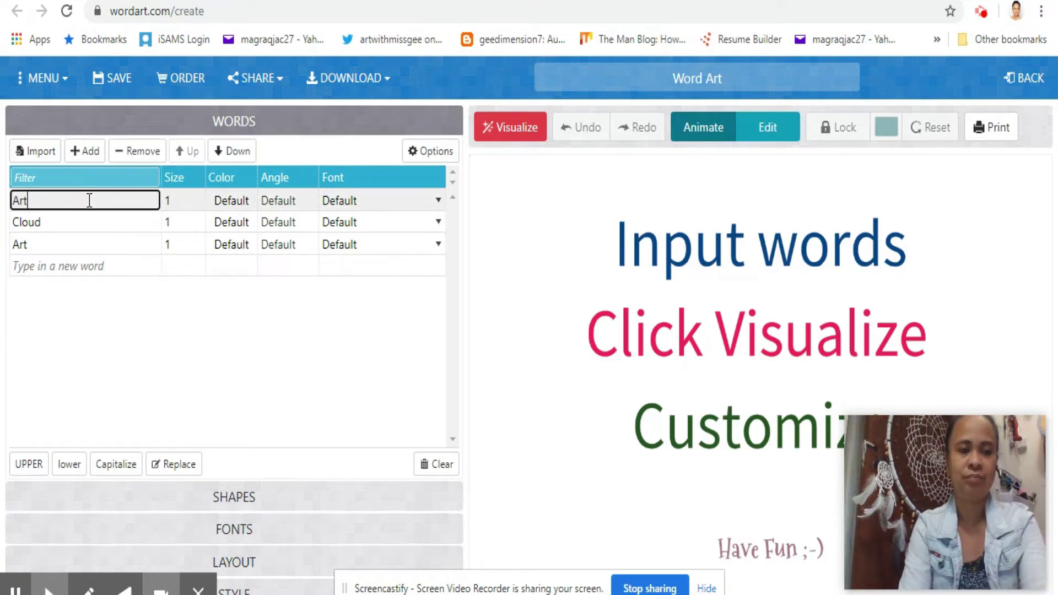
{"action": "left_click", "coordinate": [176, 204]}
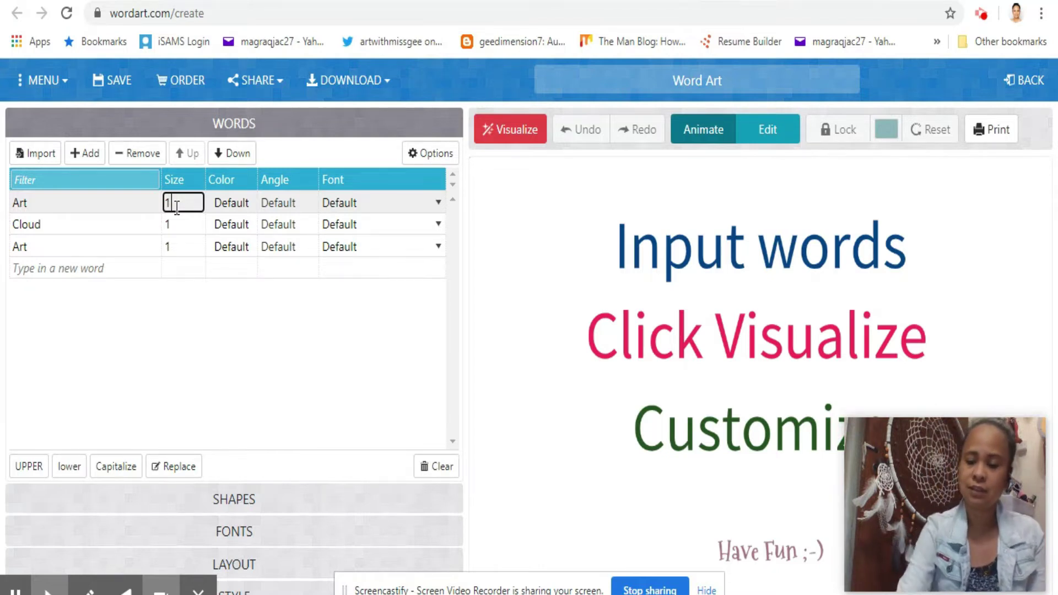
{"action": "type", "text": "0"}
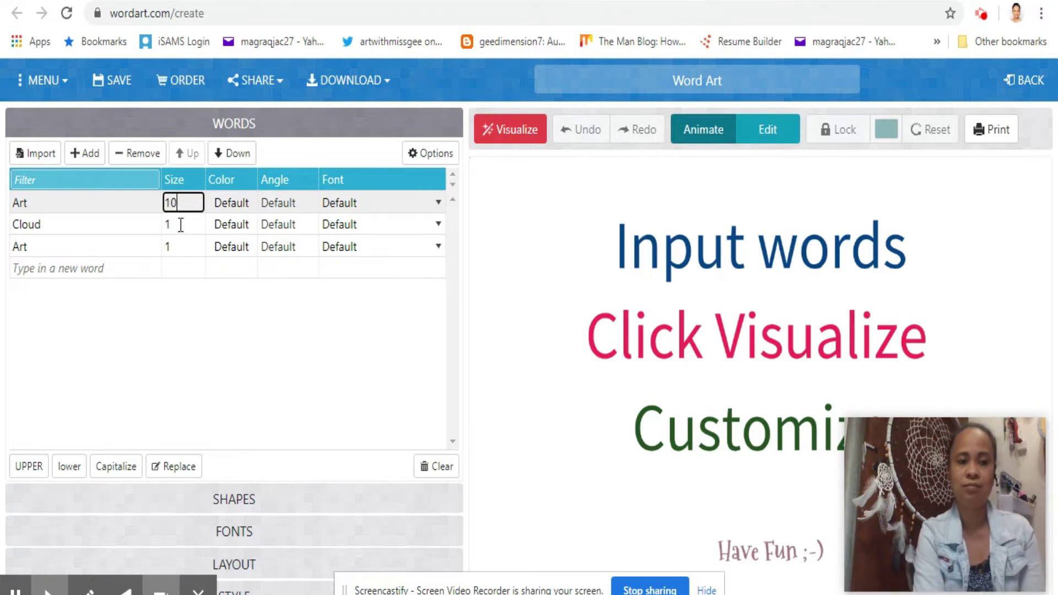
Replace the word "Cloud" in the second row with "colours" and set its size to 8
{"action": "left_click", "coordinate": [124, 229]}
{"action": "key", "text": "BackSpace"}
{"action": "key", "text": "BackSpace"}
{"action": "key", "text": "BackSpace"}
{"action": "key", "text": "BackSpace"}
{"action": "key", "text": "BackSpace"}
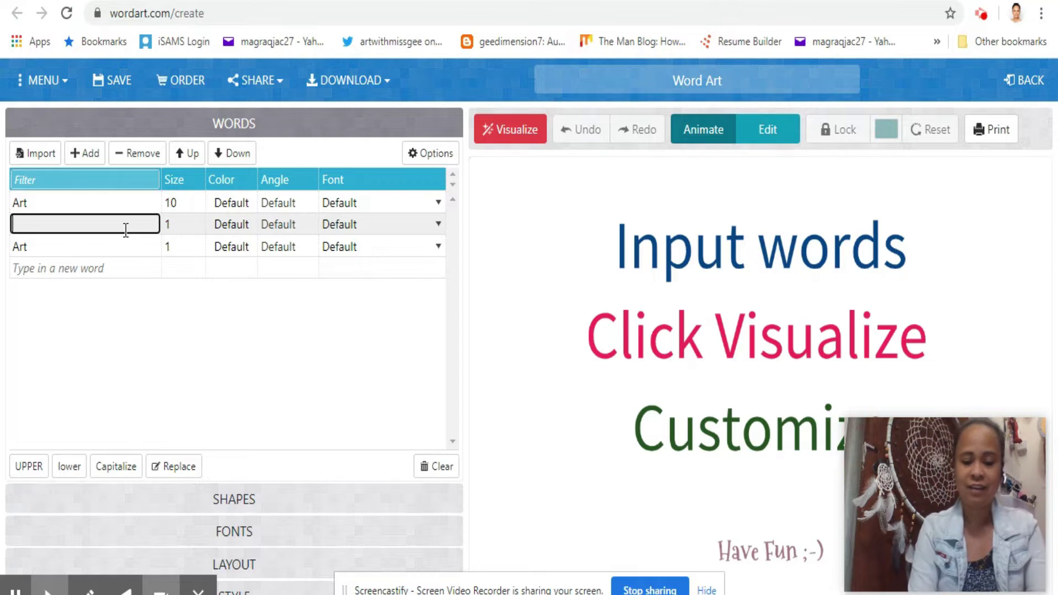
{"action": "type", "text": "colours"}
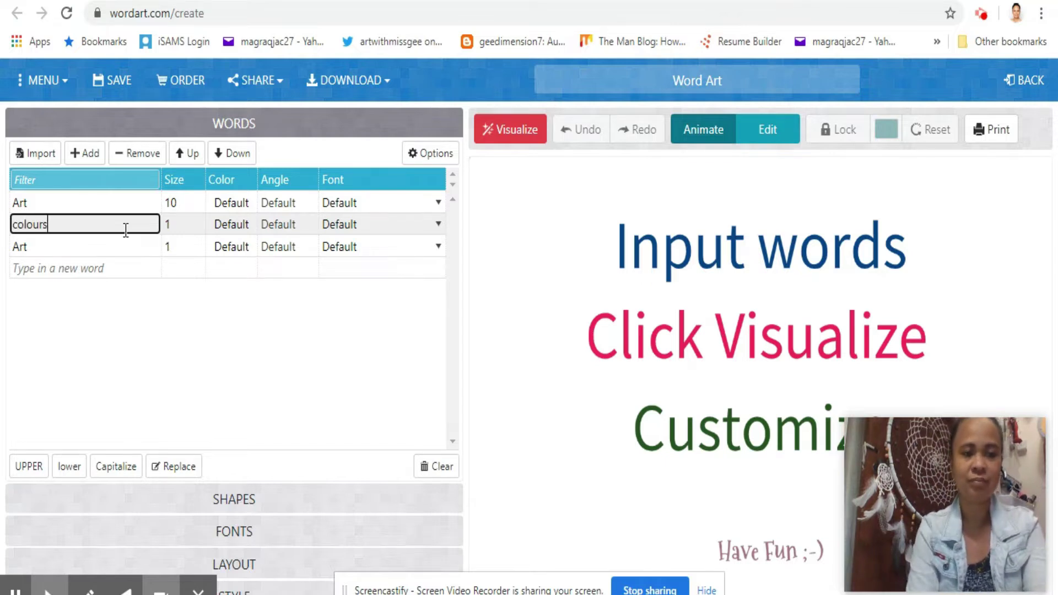
{"action": "left_click", "coordinate": [174, 224]}
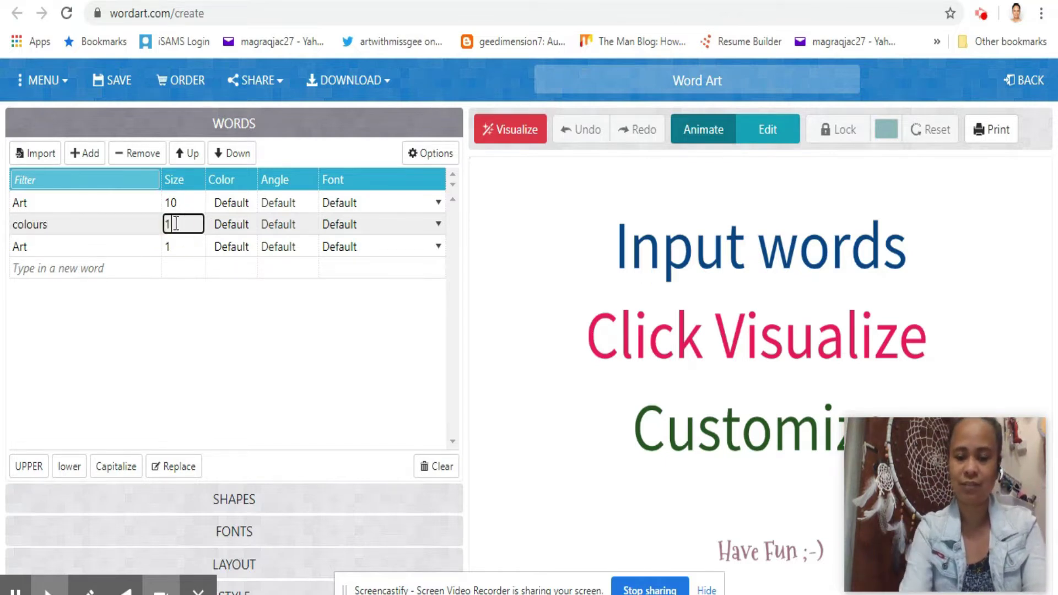
{"action": "type", "text": "8"}
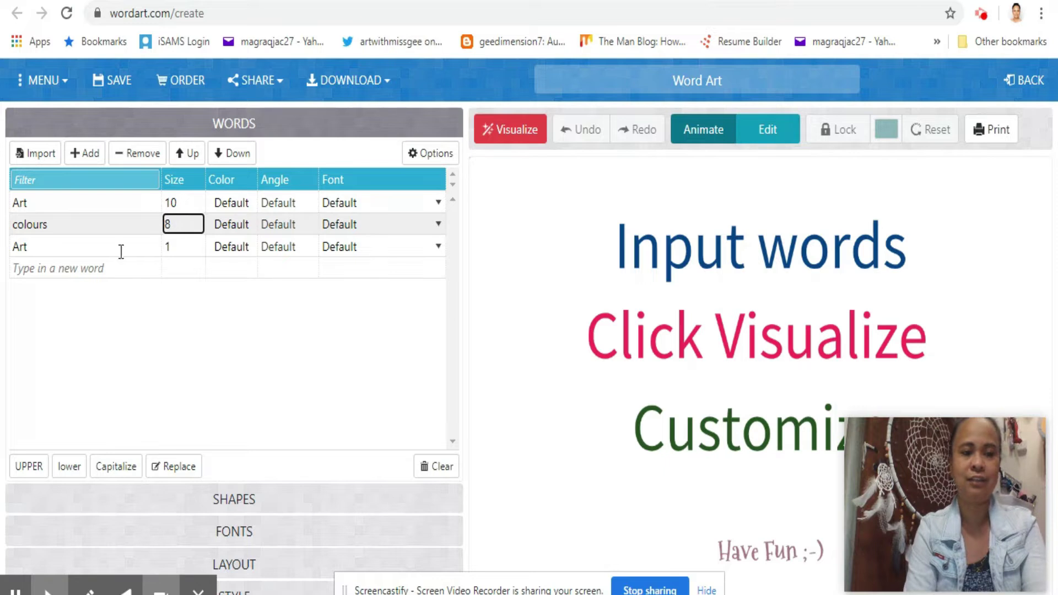
Replace the default word "Art" in the third row with "Kandinsky" and set its size to 3
{"action": "left_click", "coordinate": [92, 248]}
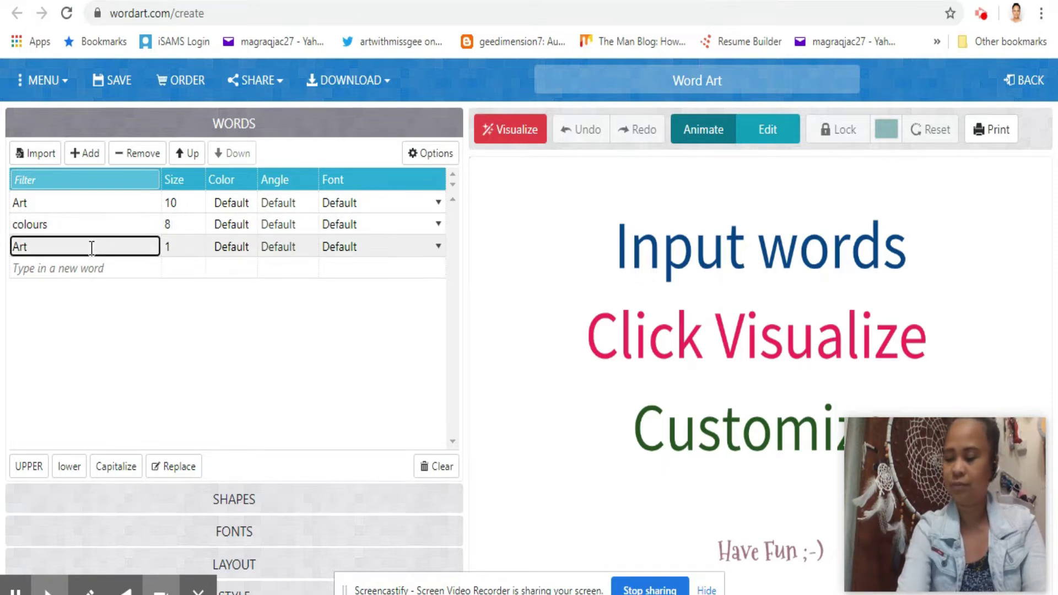
{"action": "key", "text": "BackSpace"}
{"action": "key", "text": "BackSpace"}
{"action": "key", "text": "BackSpace"}
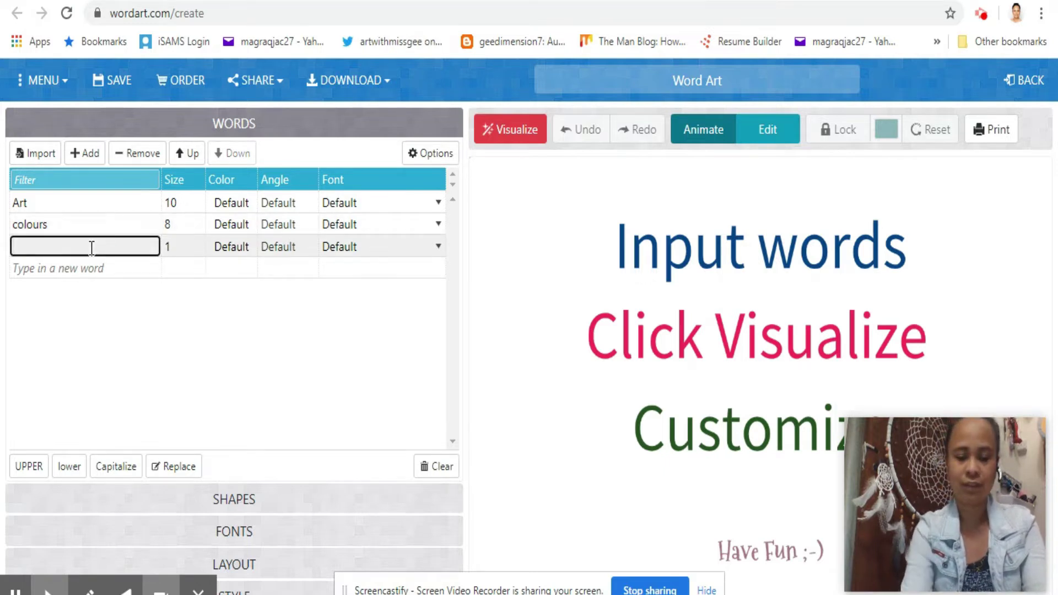
{"action": "type", "text": "Kandisn"}
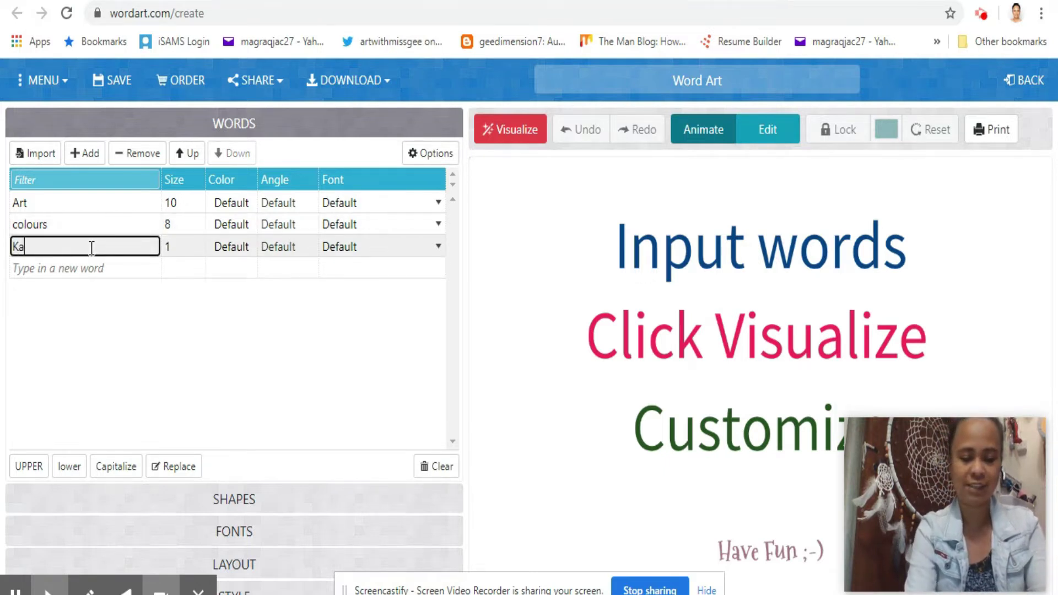
{"action": "key", "text": "BackSpace"}
{"action": "key", "text": "BackSpace"}
{"action": "key", "text": "BackSpace"}
{"action": "type", "text": "insky"}
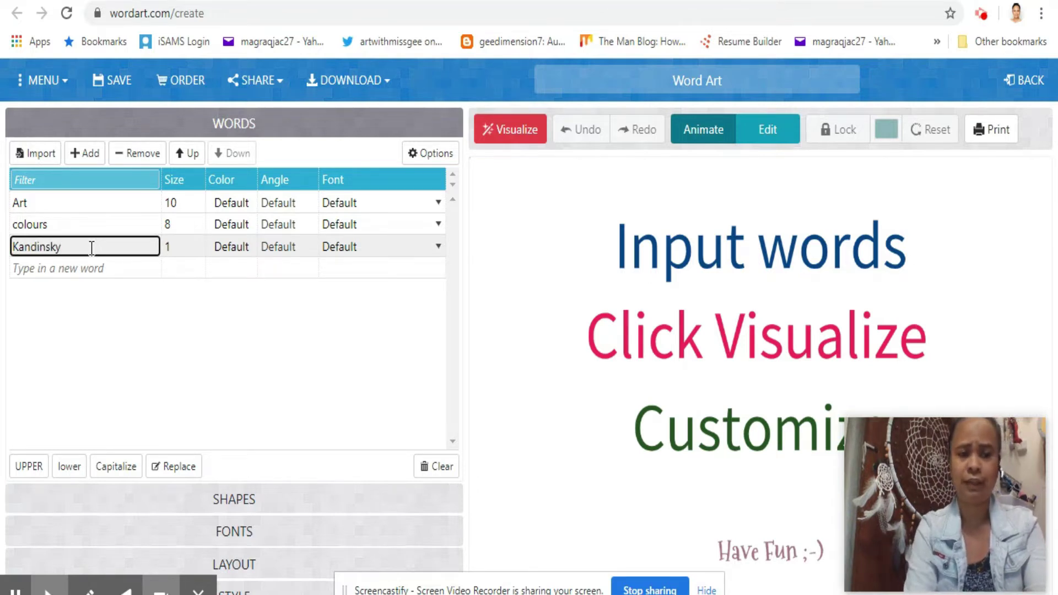
{"action": "left_click", "coordinate": [175, 245]}
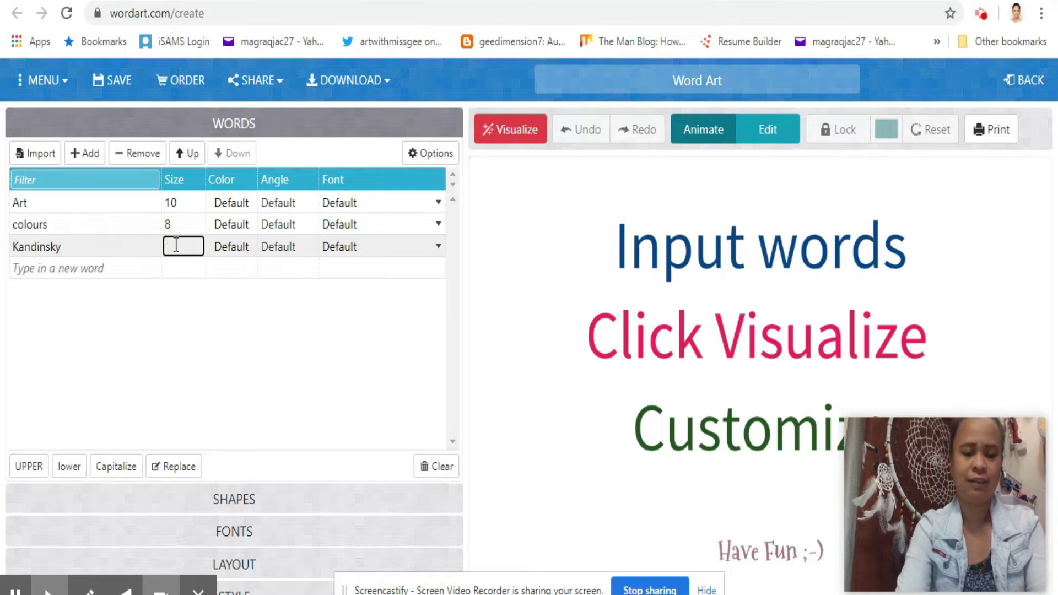
{"action": "type", "text": "3"}
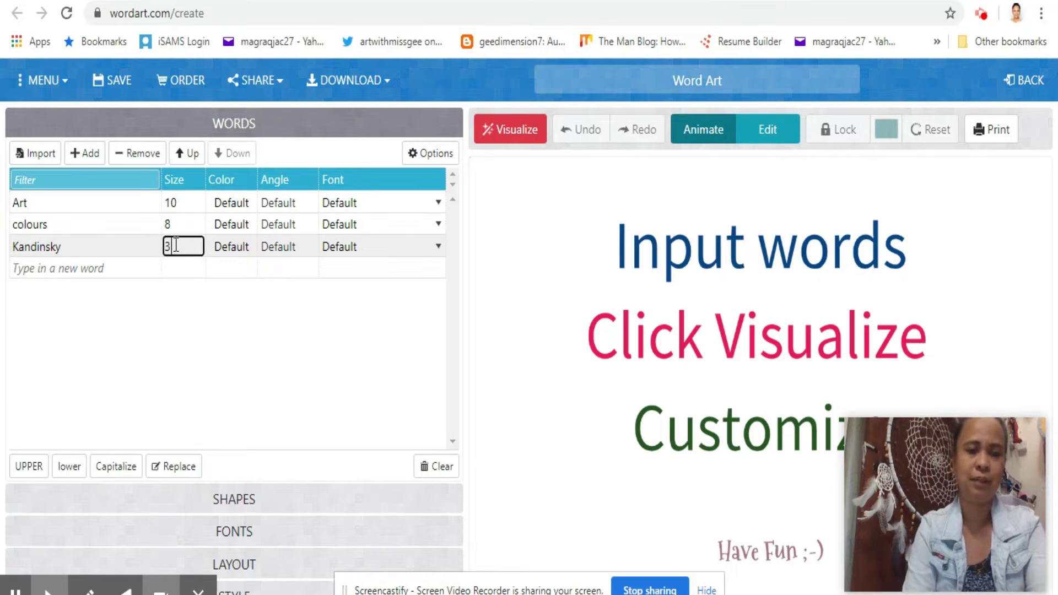
Add "Concentric circles" as a new entry in the word list and set its size to 3
{"action": "left_click", "coordinate": [87, 268]}
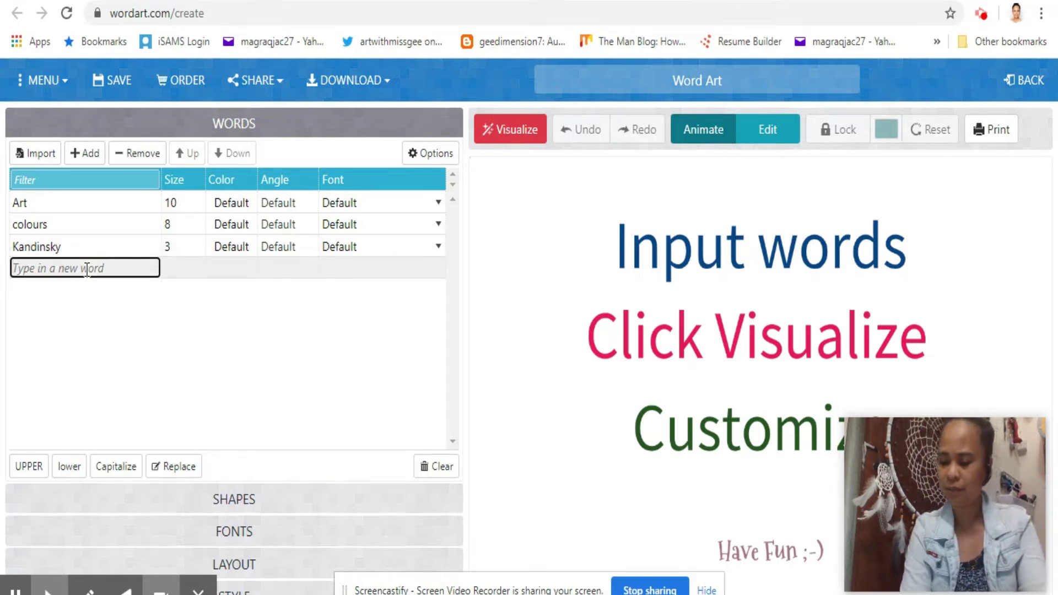
{"action": "type", "text": "Co"}
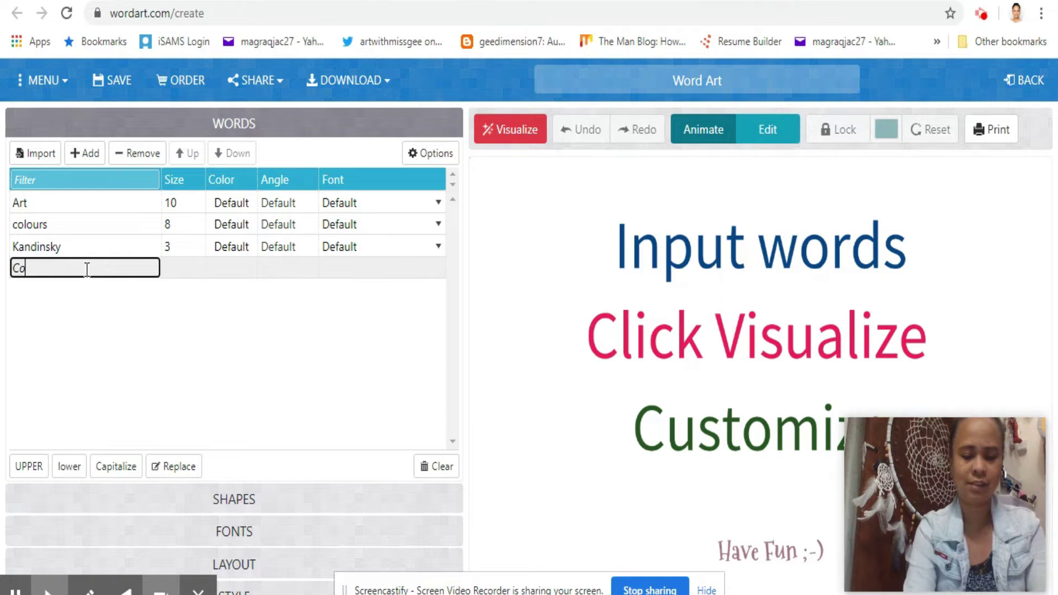
{"action": "type", "text": "ncentric circles"}
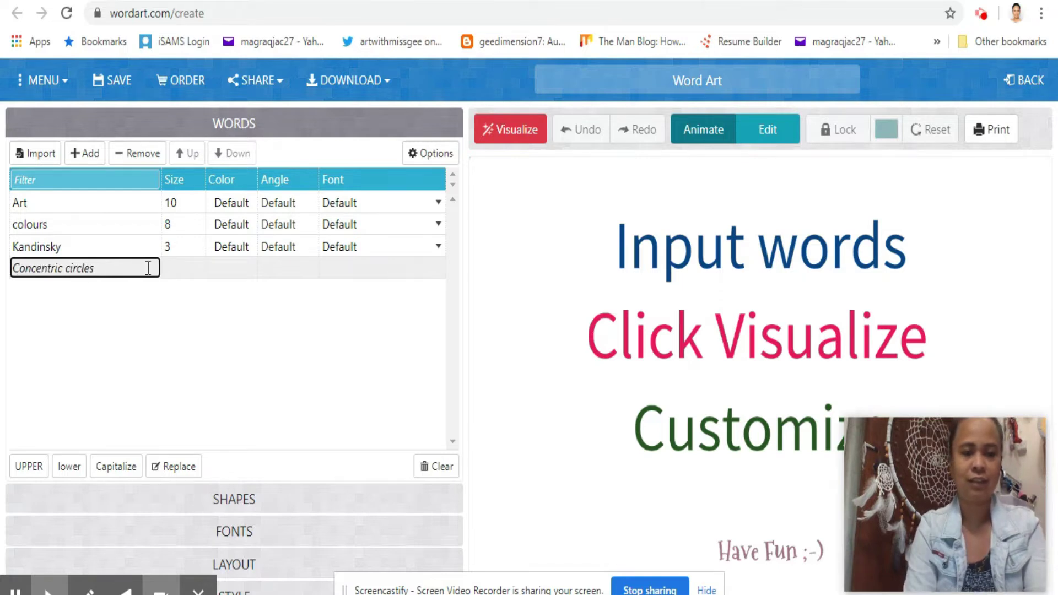
{"action": "left_click", "coordinate": [174, 268]}
{"action": "left_click", "coordinate": [174, 269]}
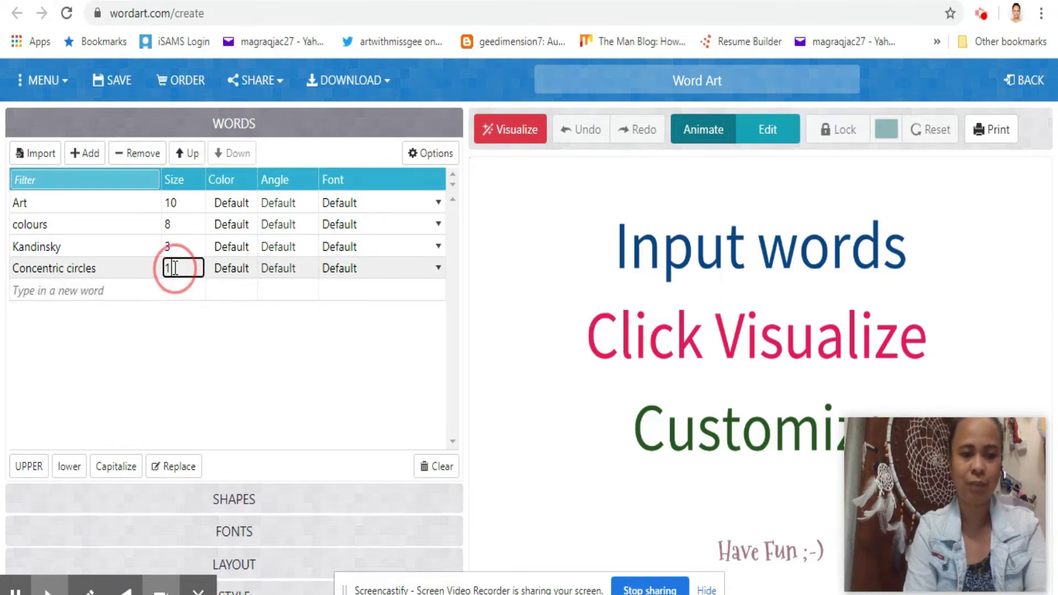
{"action": "key", "text": "BackSpace"}
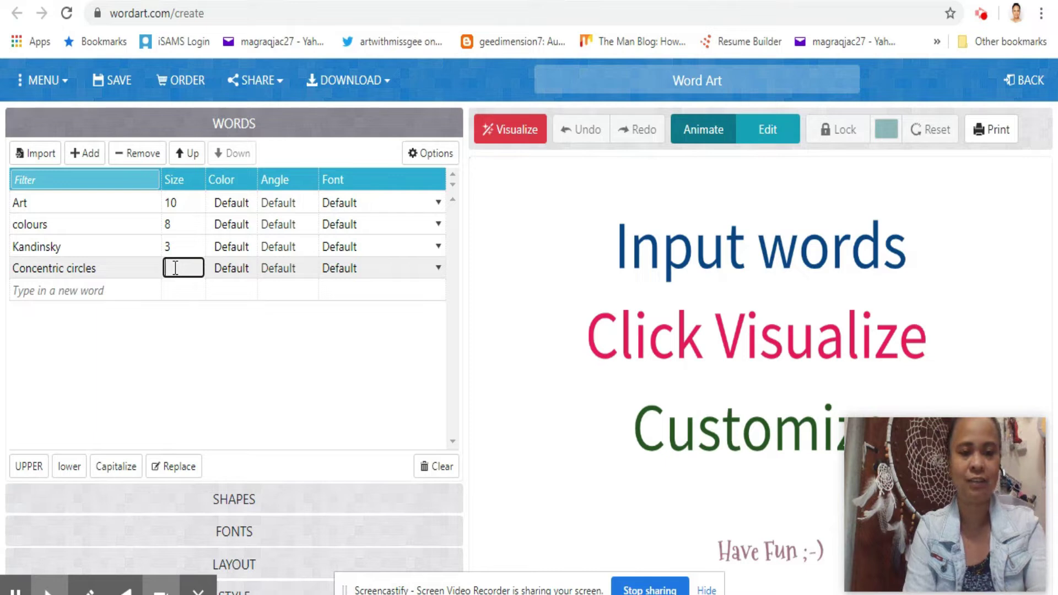
{"action": "type", "text": "3"}
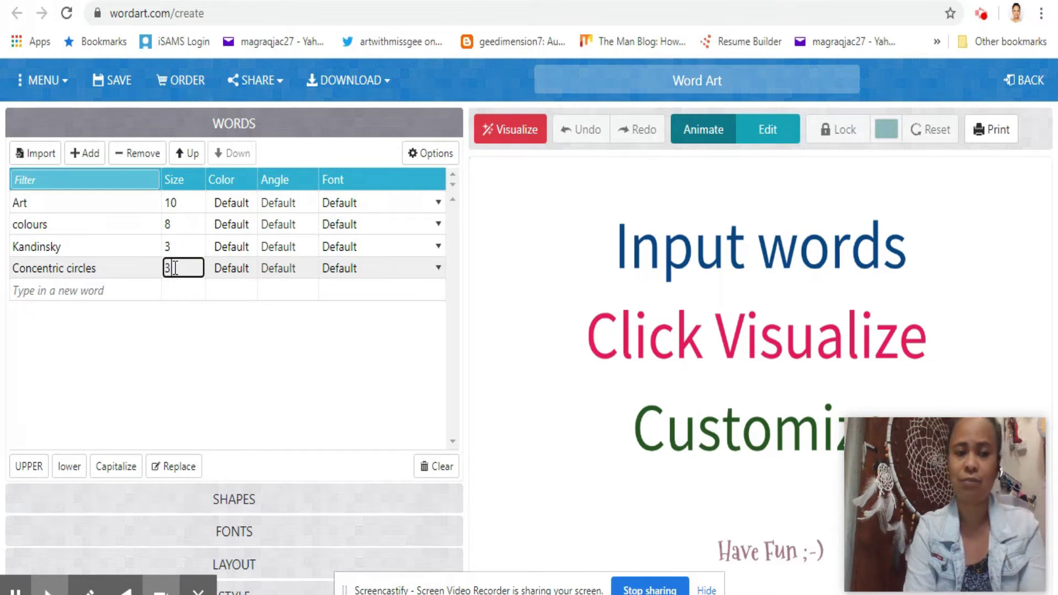
Add the new words "lines" and "paper" at the end of the word list
{"action": "left_click", "coordinate": [91, 290]}
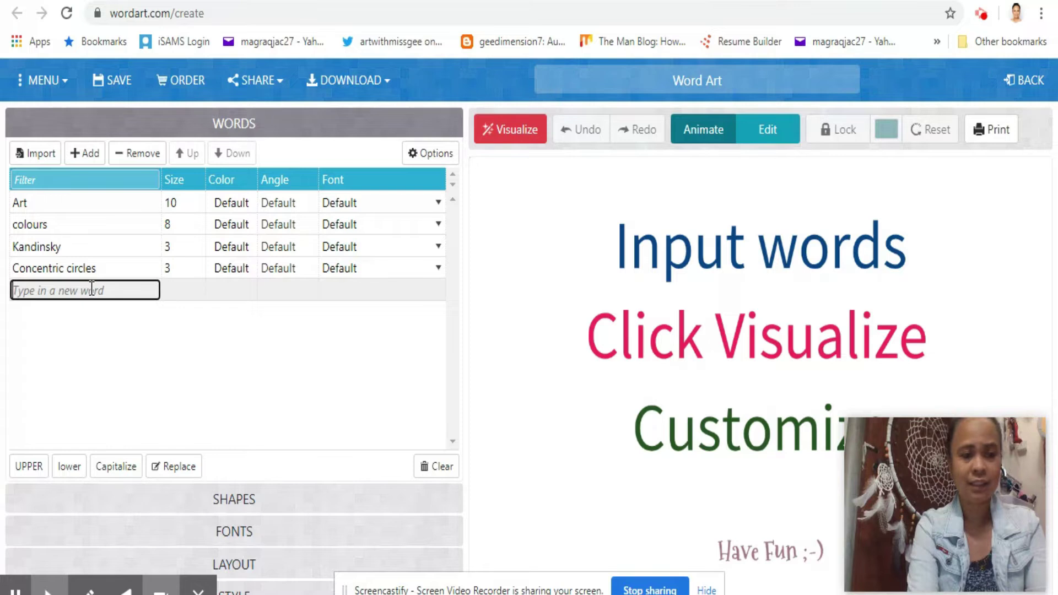
{"action": "type", "text": "lines"}
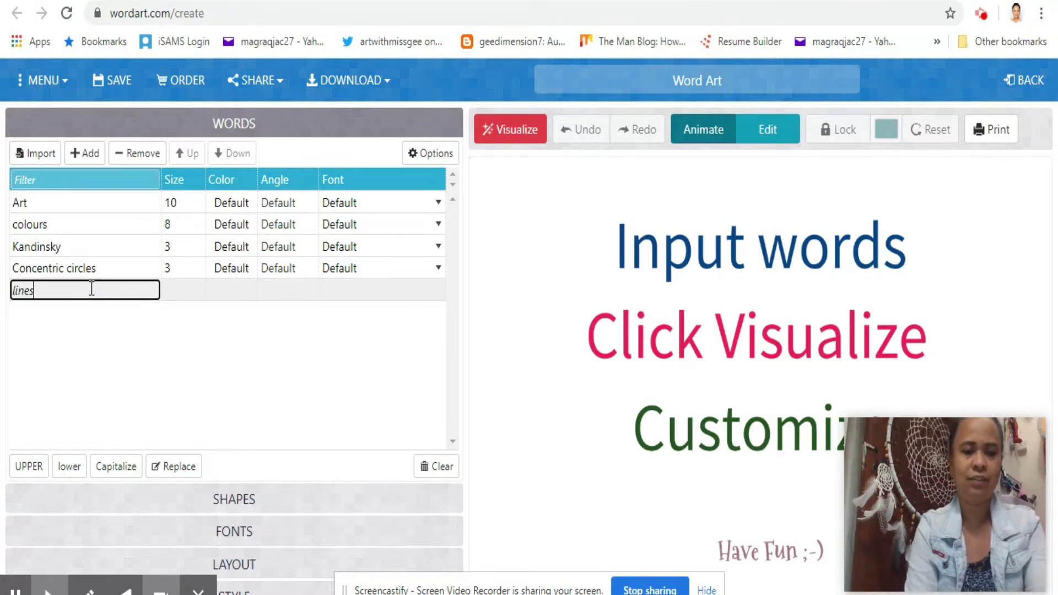
{"action": "left_click", "coordinate": [168, 286]}
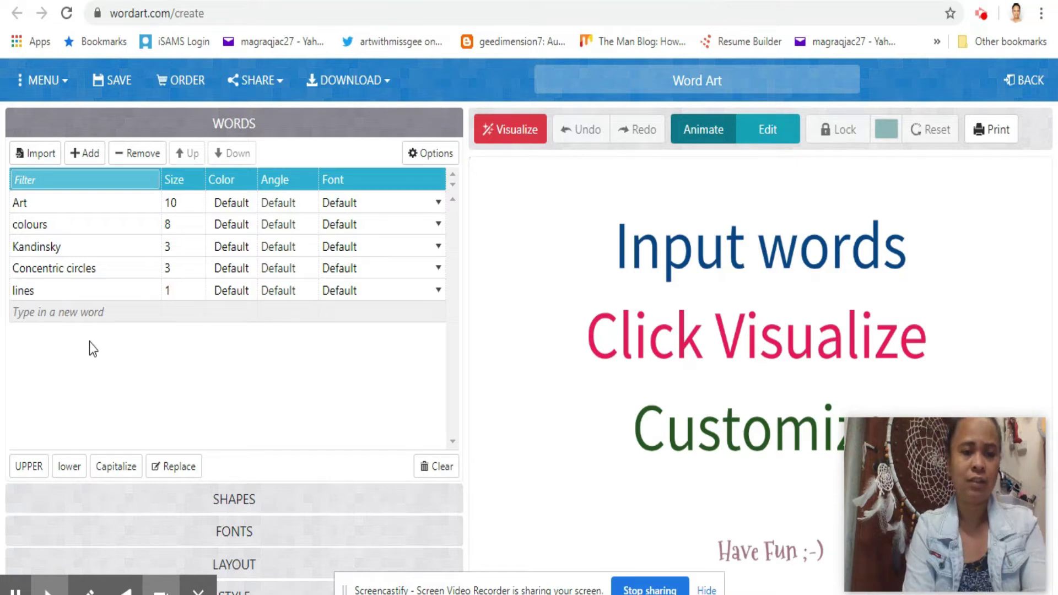
{"action": "left_click", "coordinate": [75, 312]}
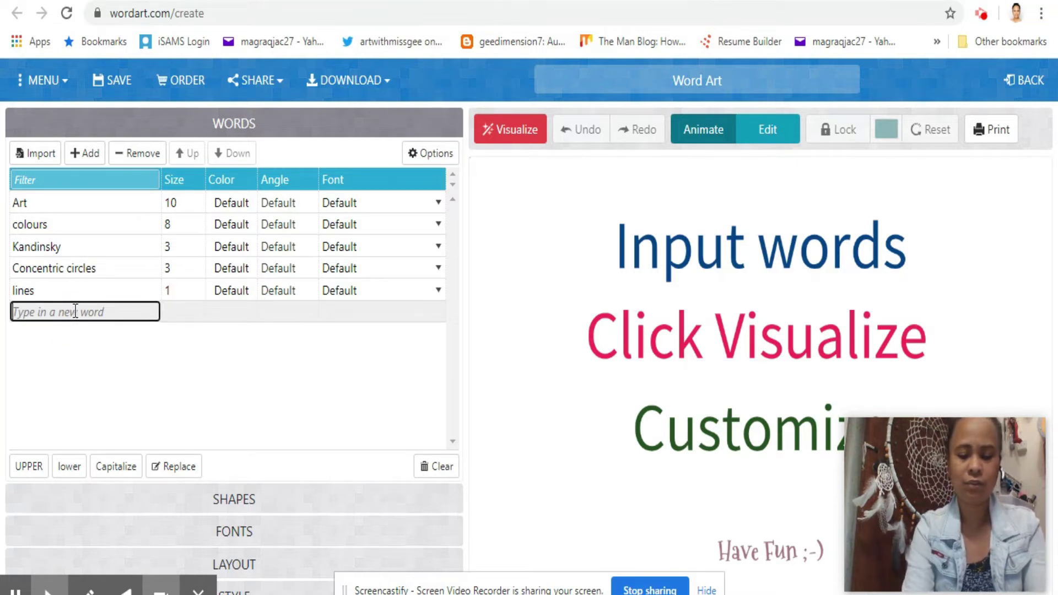
{"action": "type", "text": "paper"}
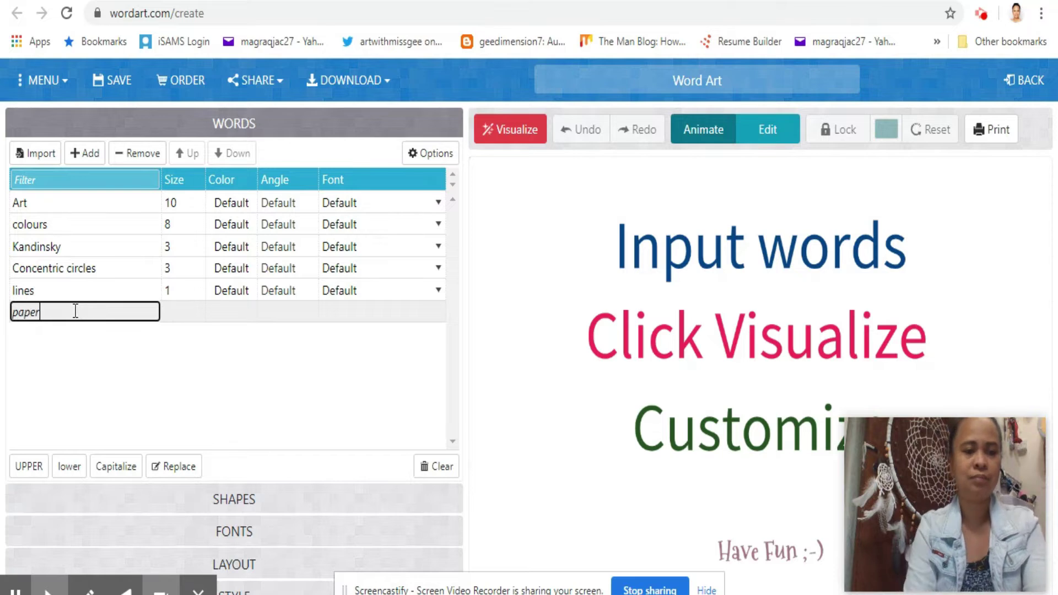
{"action": "left_click", "coordinate": [165, 313]}
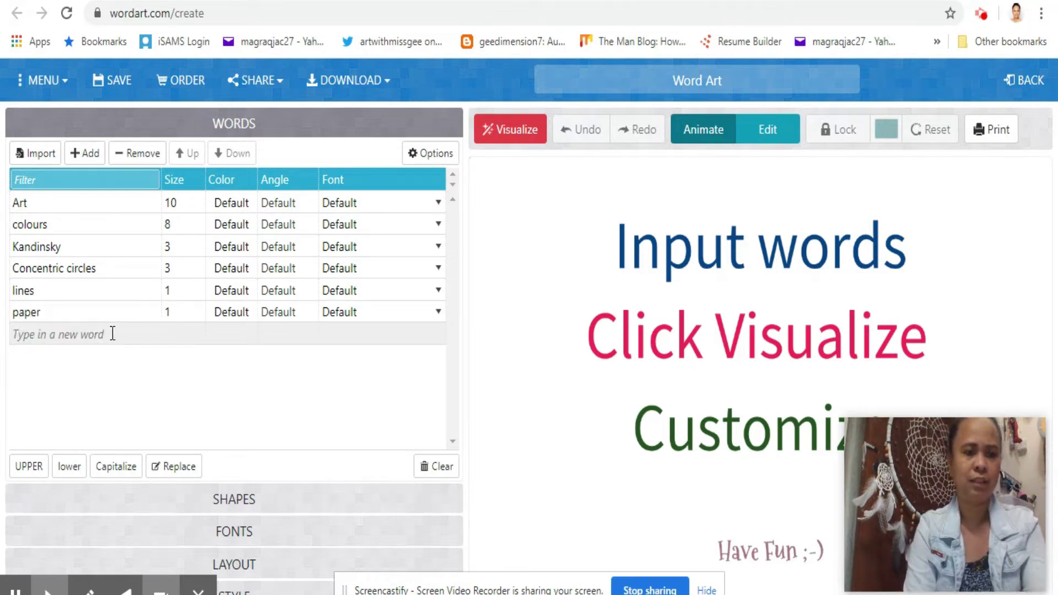
Set the size of "lines" to 5 and the size of "paper" to 7
{"action": "left_click", "coordinate": [174, 291]}
{"action": "key", "text": "BackSpace"}
{"action": "type", "text": "5"}
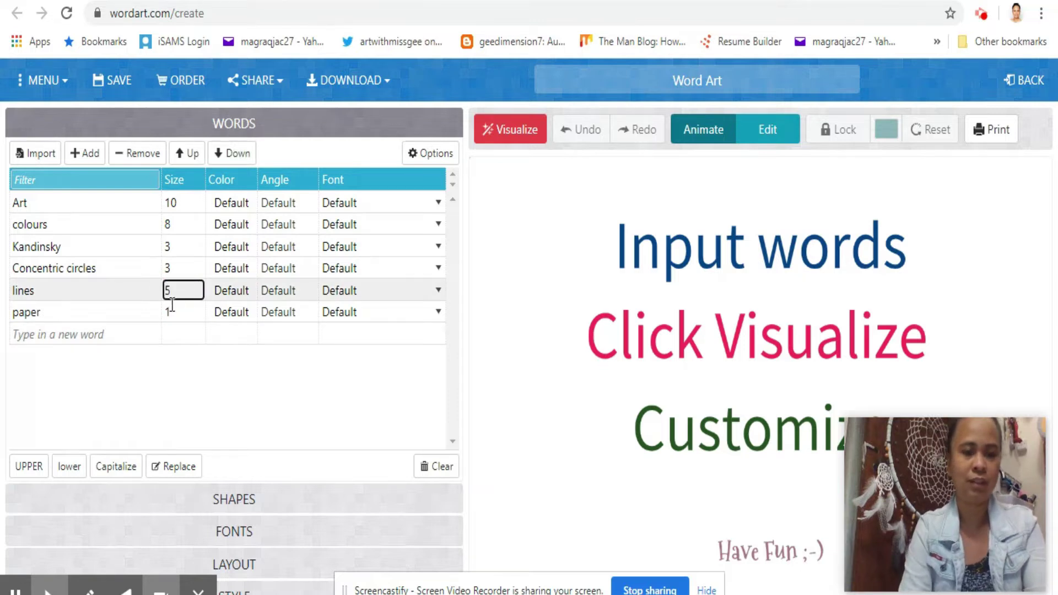
{"action": "left_click", "coordinate": [175, 311]}
{"action": "key", "text": "BackSpace"}
{"action": "type", "text": "7"}
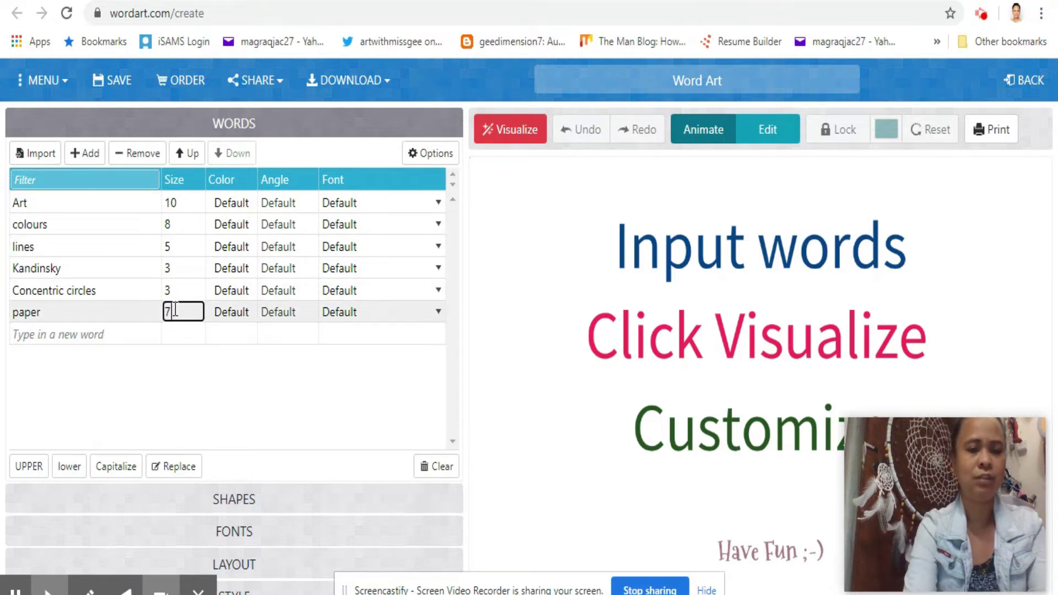
Add "oil pastels" as a new entry in the word list and set its size to 5
{"action": "left_click", "coordinate": [90, 341]}
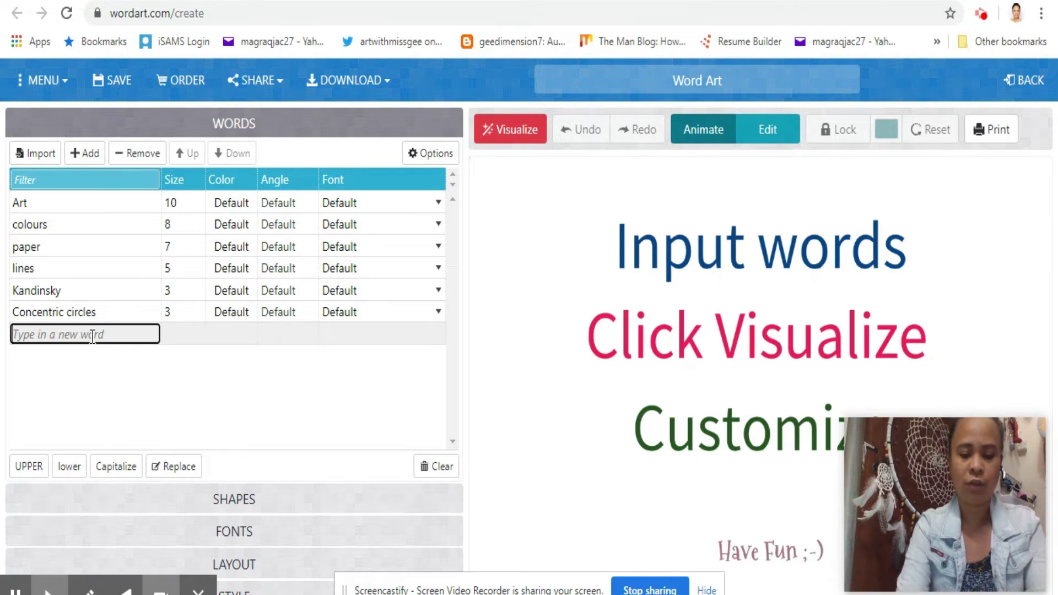
{"action": "type", "text": "oil pastels"}
{"action": "key", "text": "Return"}
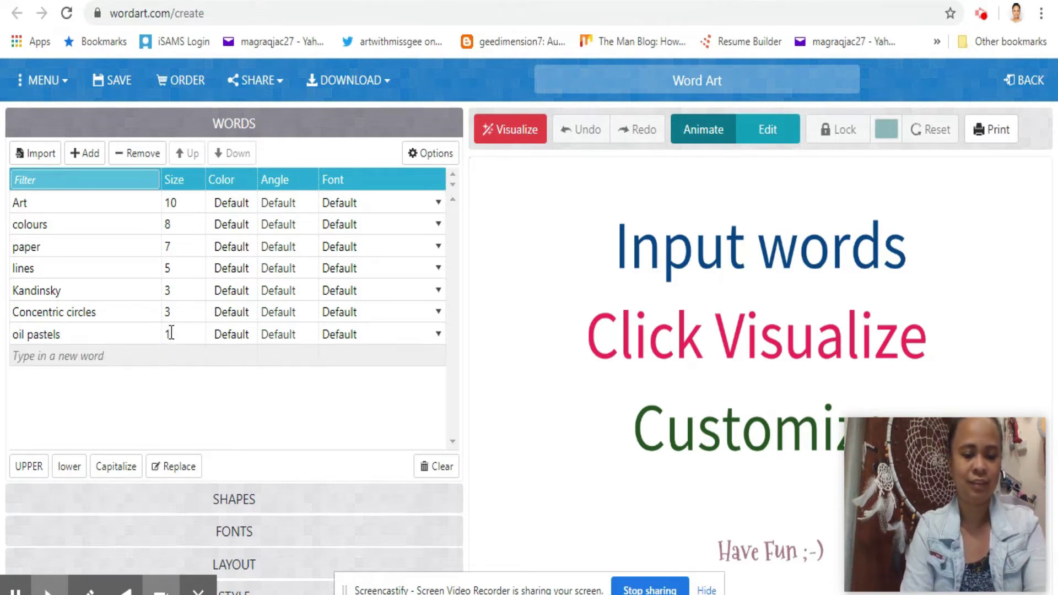
{"action": "left_click", "coordinate": [171, 332]}
{"action": "type", "text": "5"}
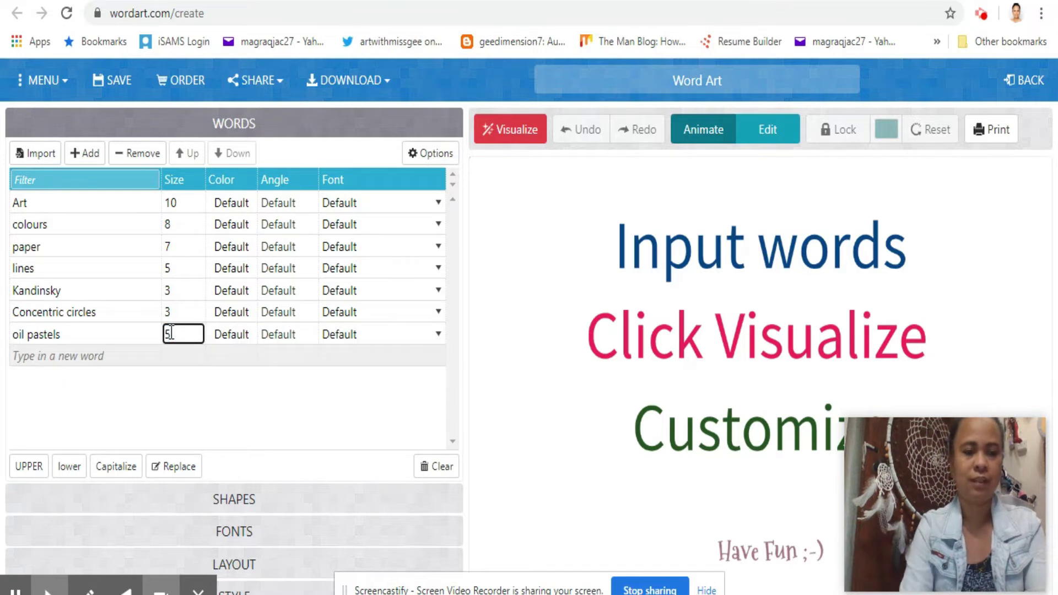
Add "water colours" as a new entry in the word list and set its size to 6
{"action": "left_click", "coordinate": [78, 356]}
{"action": "type", "text": "water colours"}
{"action": "key", "text": "Return"}
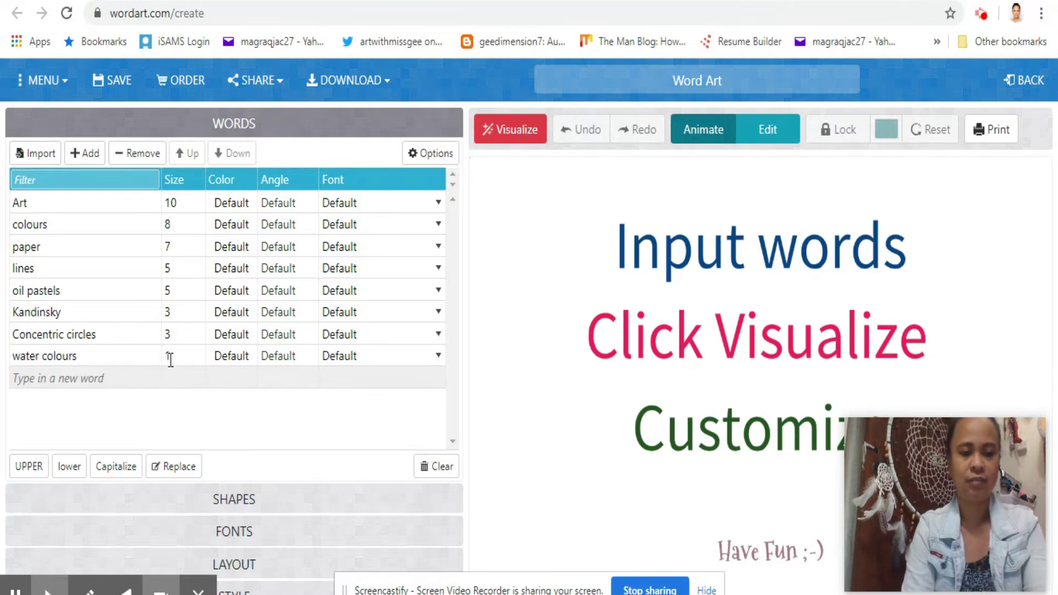
{"action": "left_click", "coordinate": [170, 359]}
{"action": "type", "text": "6"}
Add "chalk pastels" as a new entry in the word list and set its size to 2
{"action": "left_click", "coordinate": [100, 380]}
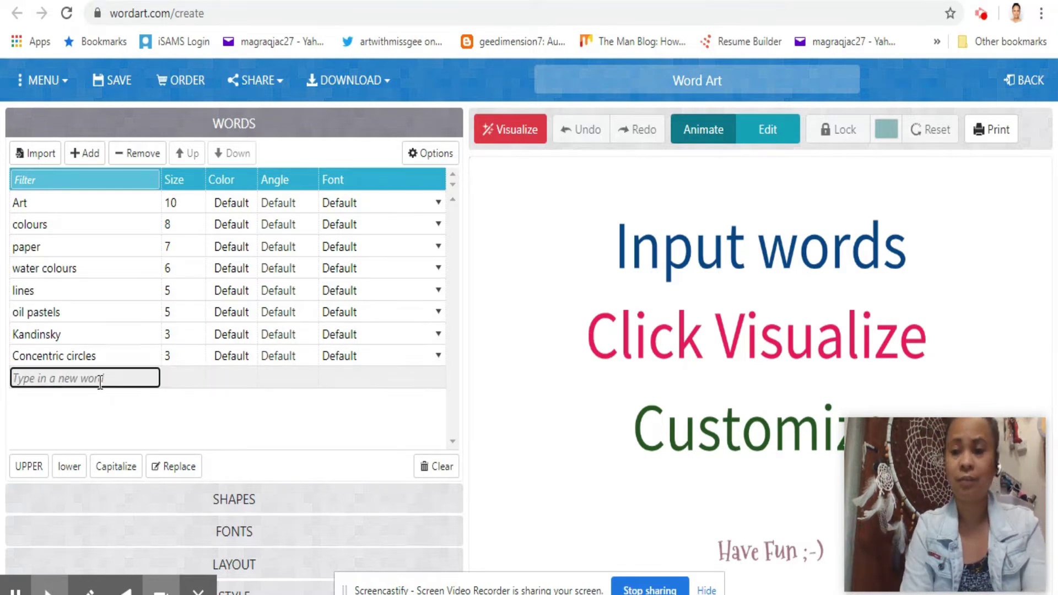
{"action": "type", "text": "chalk pastels"}
{"action": "key", "text": "Return"}
{"action": "left_click", "coordinate": [174, 378]}
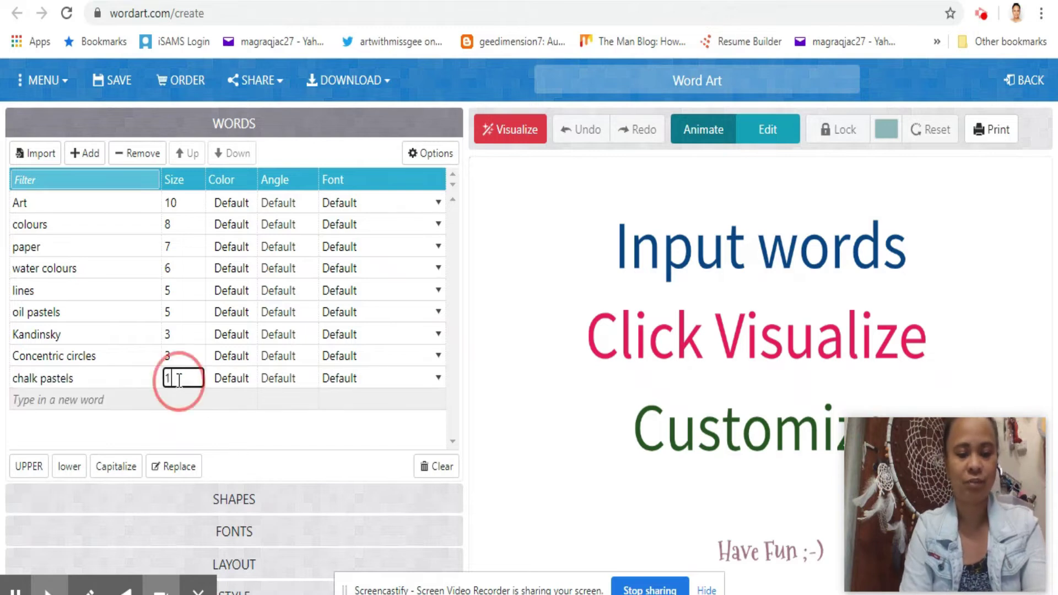
{"action": "type", "text": "2"}
Add "sculpture" as a new entry in the word list and set its size to 3
{"action": "left_click", "coordinate": [86, 401]}
{"action": "type", "text": "sculpture"}
{"action": "key", "text": "Return"}
{"action": "left_click", "coordinate": [168, 400]}
{"action": "type", "text": "3"}
Add "clay potion pots" as a new entry in the word list and set its size to 2
{"action": "left_click", "coordinate": [56, 422]}
{"action": "type", "text": "clay potion pots"}
{"action": "key", "text": "Return"}
{"action": "left_click", "coordinate": [174, 422]}
{"action": "type", "text": "2"}
Add "snowflakes" as a new entry in the word list and set its size to 2
{"action": "left_click", "coordinate": [108, 443]}
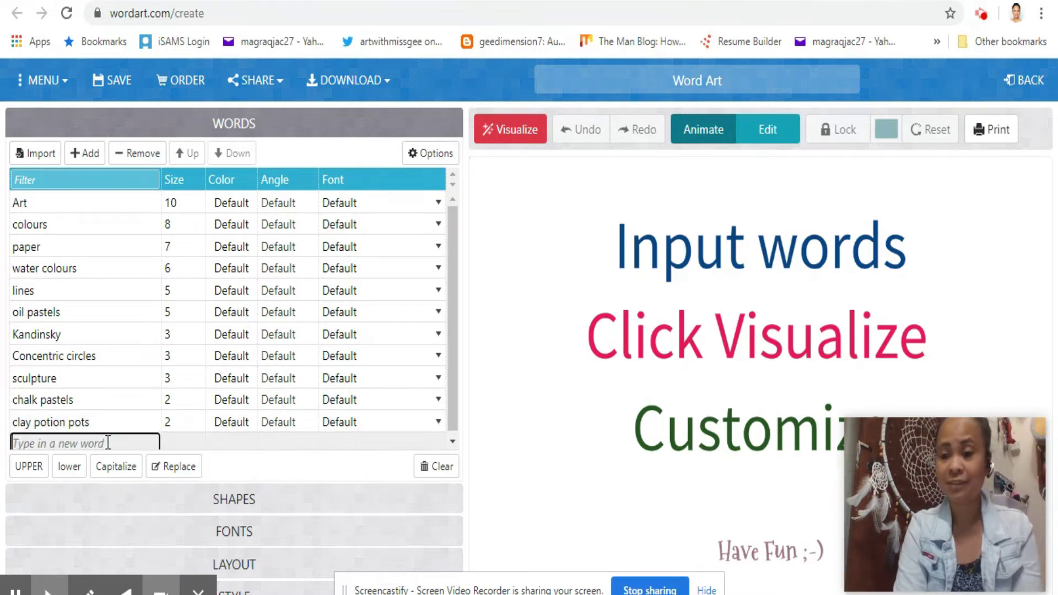
{"action": "type", "text": "snowflakes"}
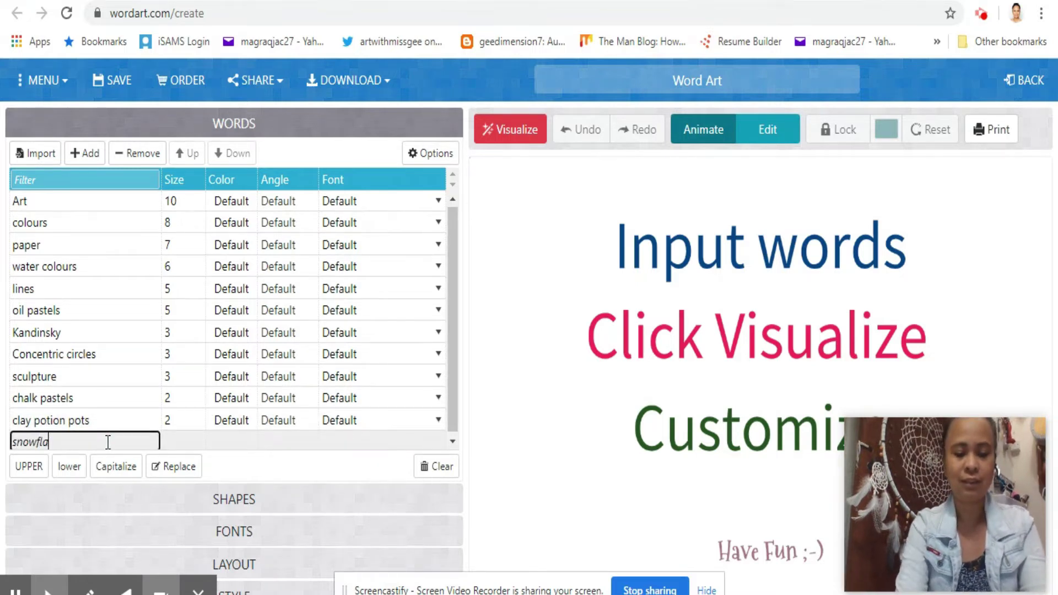
{"action": "key", "text": "Return"}
{"action": "left_click", "coordinate": [174, 440]}
{"action": "type", "text": "2"}
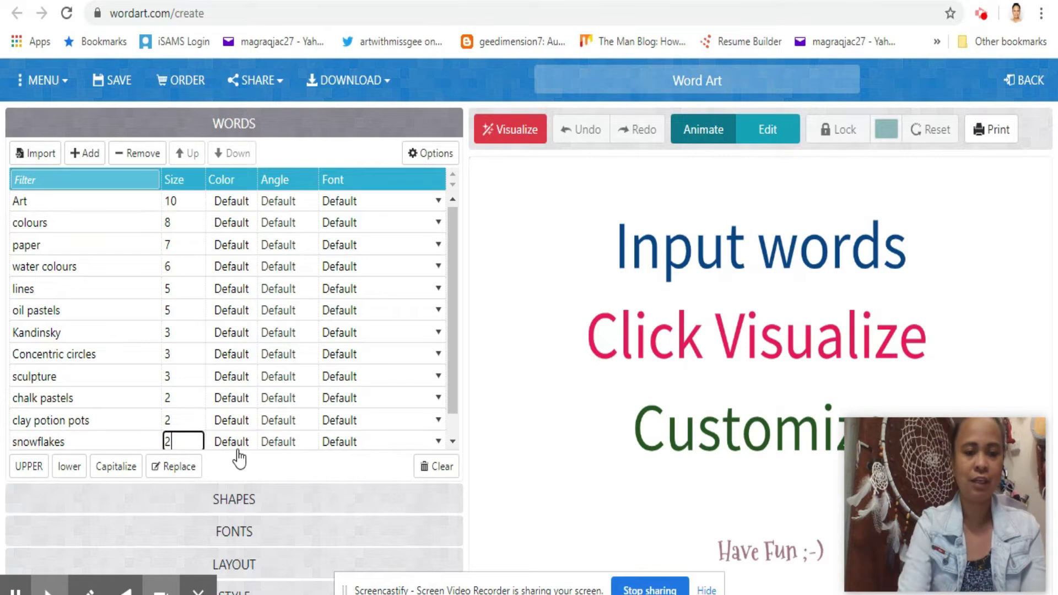
Add "perspective" as a new entry in the word list and set its size to 4
{"action": "scroll", "coordinate": [452, 343], "scroll_direction": "down", "scroll_amount": 1}
{"action": "left_click", "coordinate": [58, 441]}
{"action": "type", "text": "perspective"}
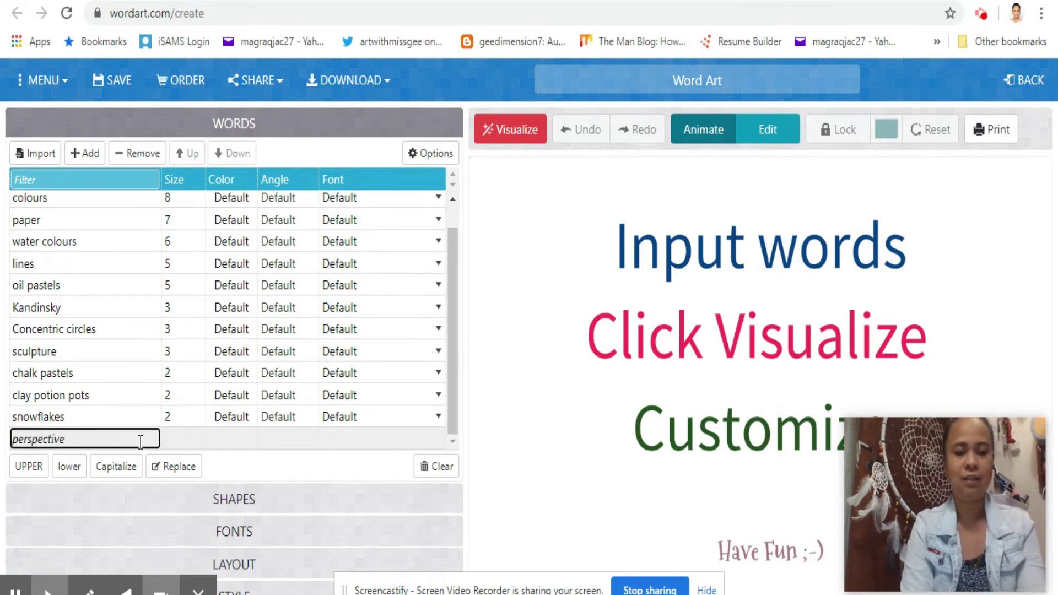
{"action": "key", "text": "Return"}
{"action": "left_click", "coordinate": [167, 439]}
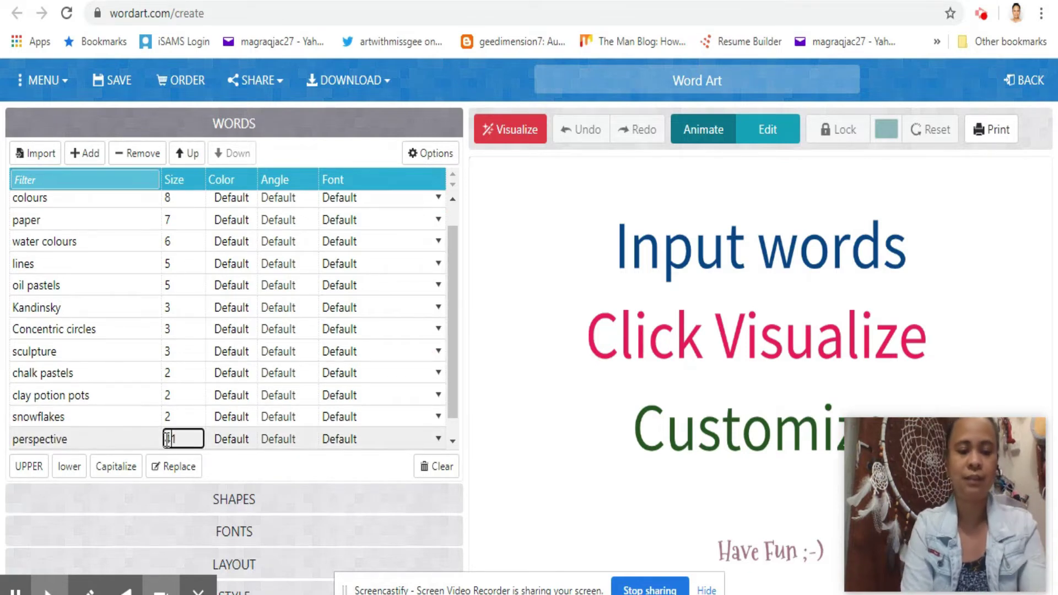
{"action": "type", "text": "4"}
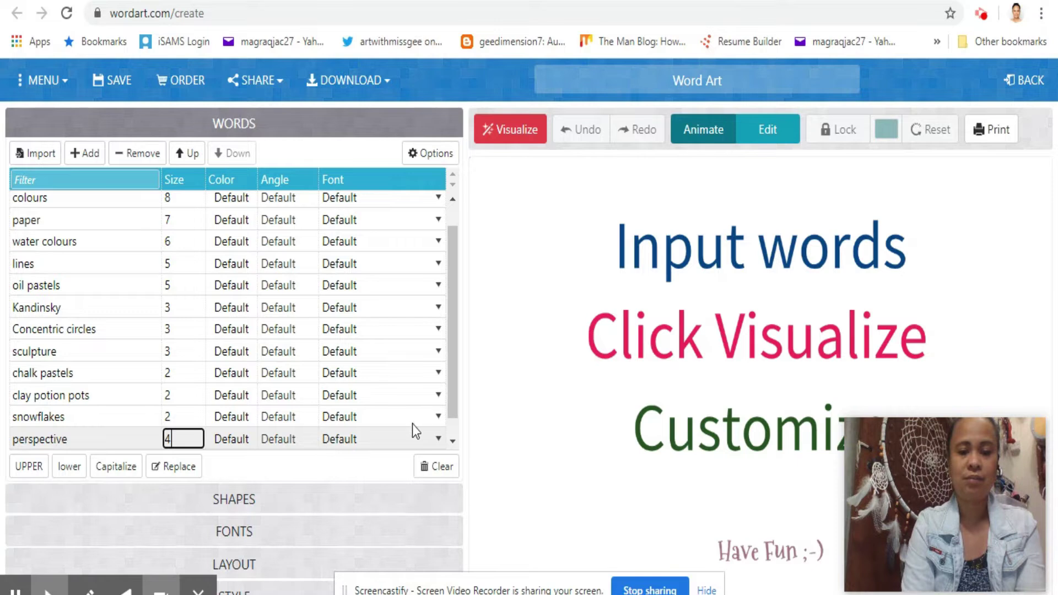
Add "coffee painting" as a new entry in the word list and set its size to 3
{"action": "left_click_drag", "start_coordinate": [452, 413], "coordinate": [450, 431]}
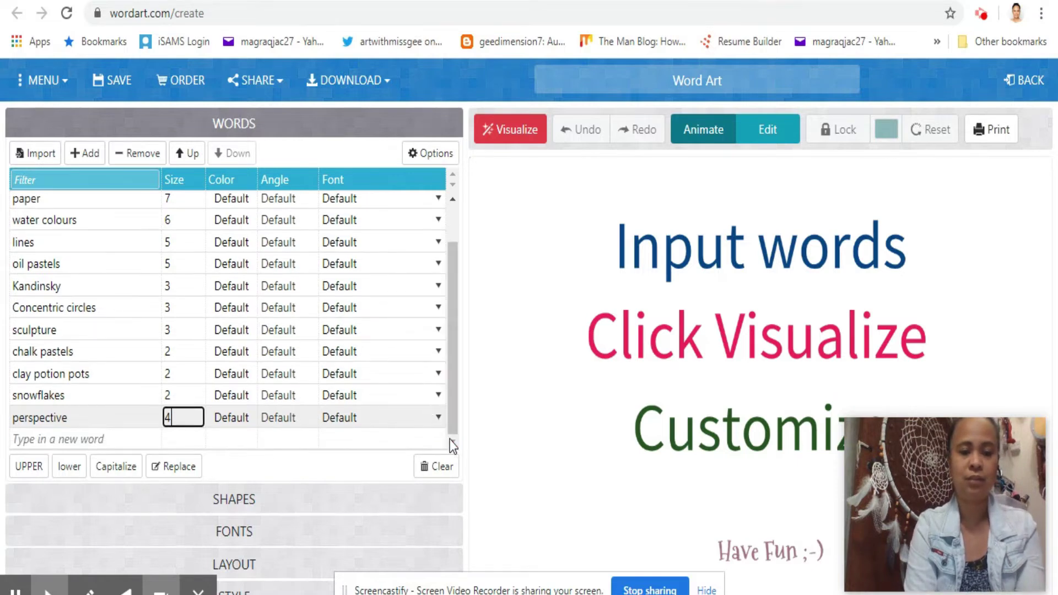
{"action": "left_click", "coordinate": [77, 440]}
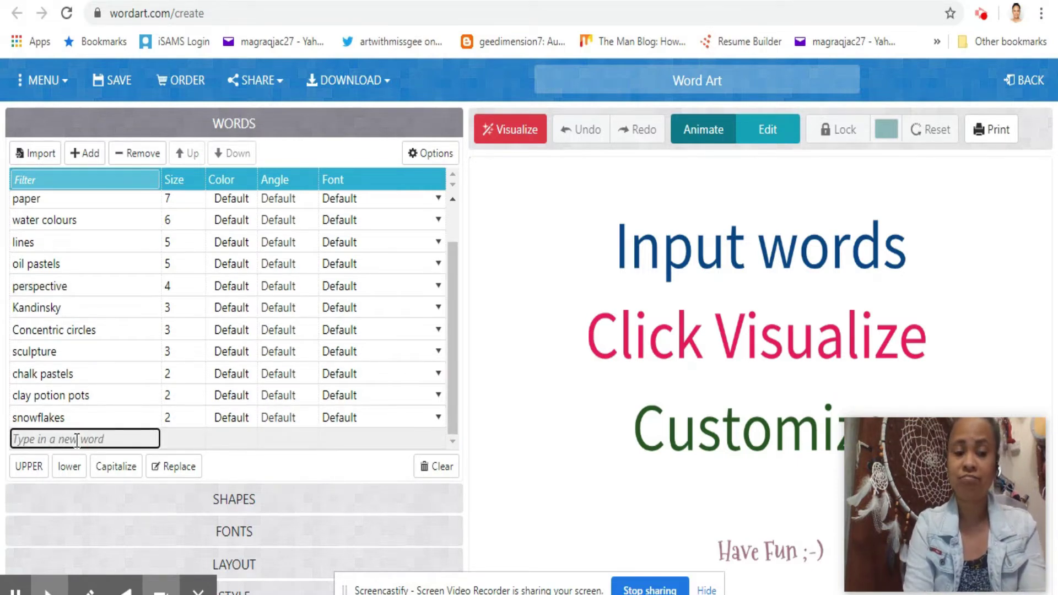
{"action": "type", "text": "c"}
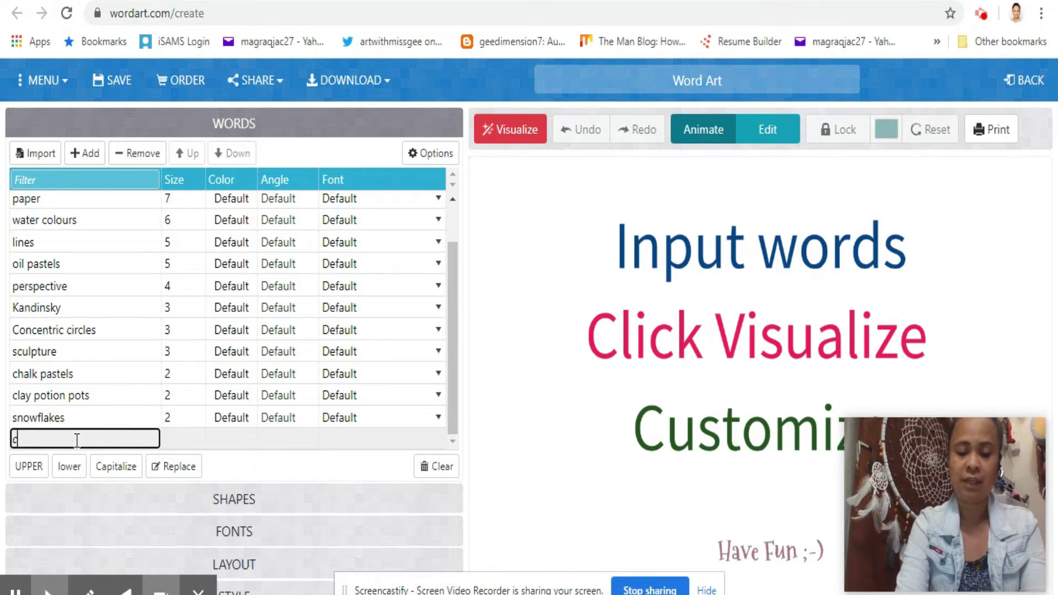
{"action": "type", "text": "offee paintin"}
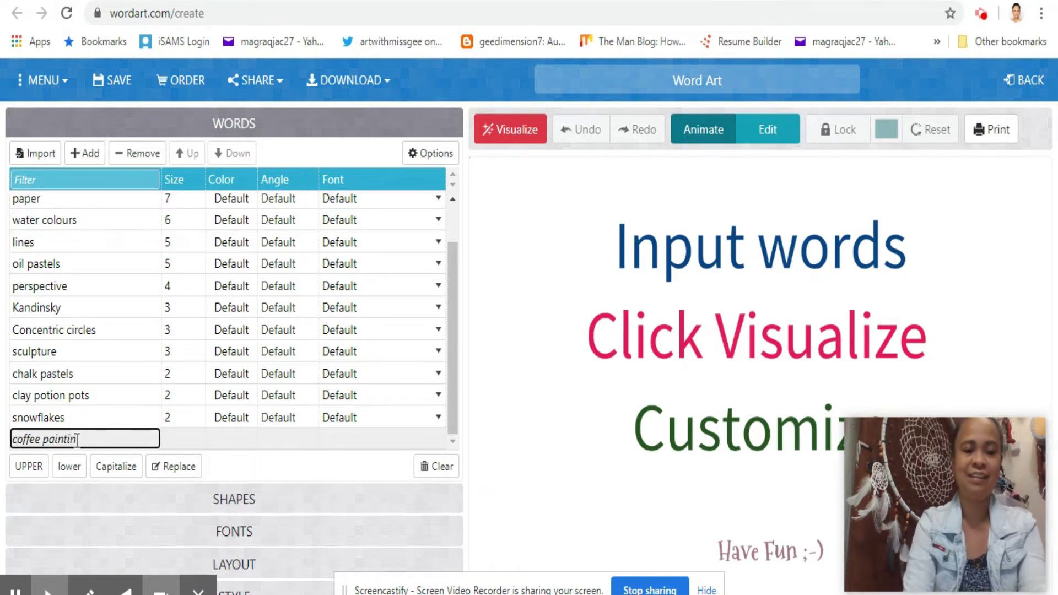
{"action": "key", "text": "BackSpace"}
{"action": "type", "text": "ng"}
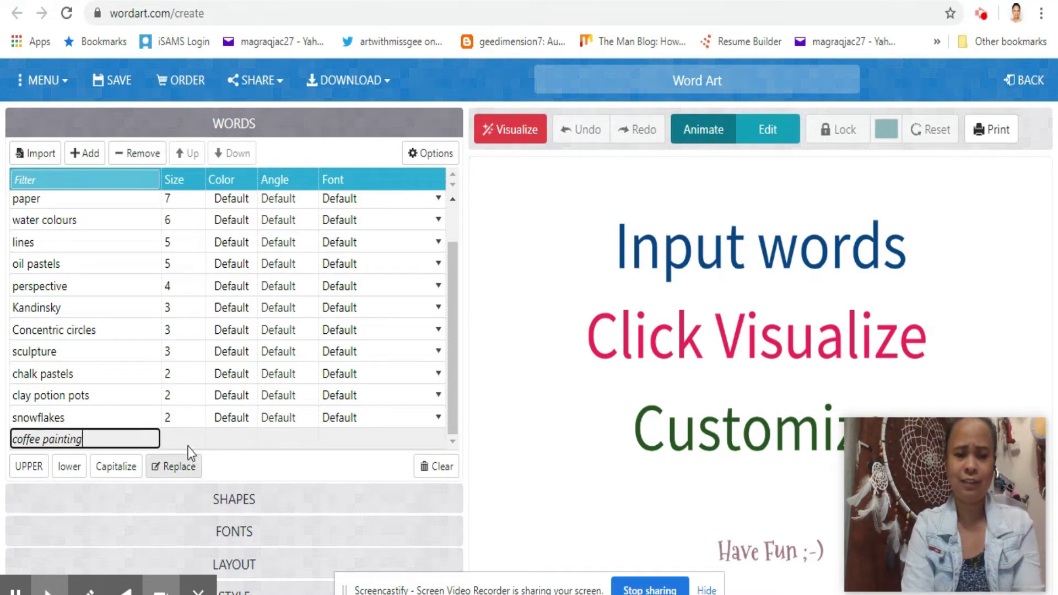
{"action": "left_click", "coordinate": [176, 439]}
{"action": "type", "text": "1"}
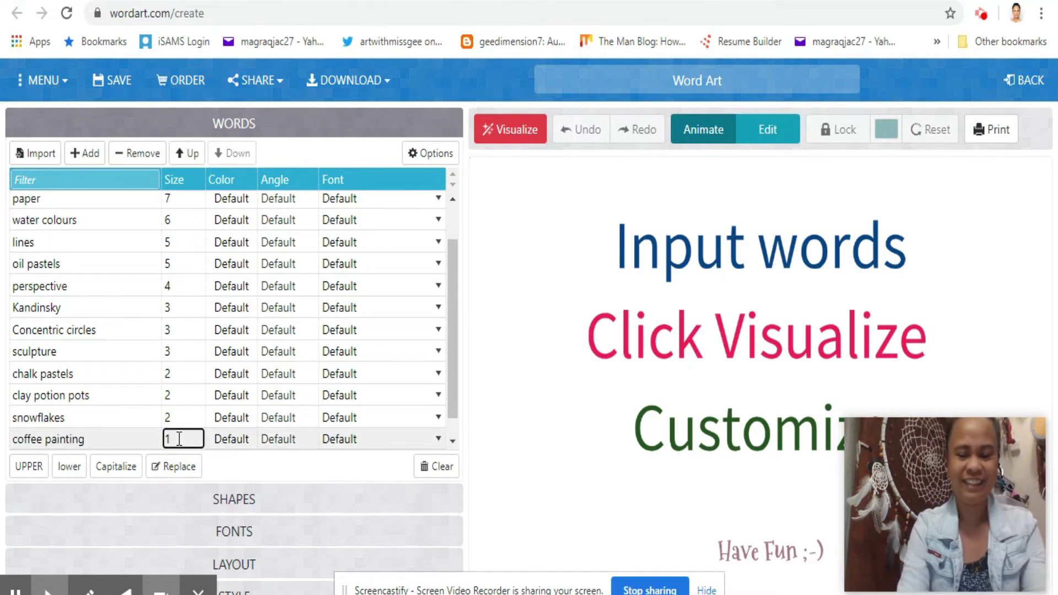
{"action": "key", "text": "BackSpace"}
{"action": "type", "text": "3"}
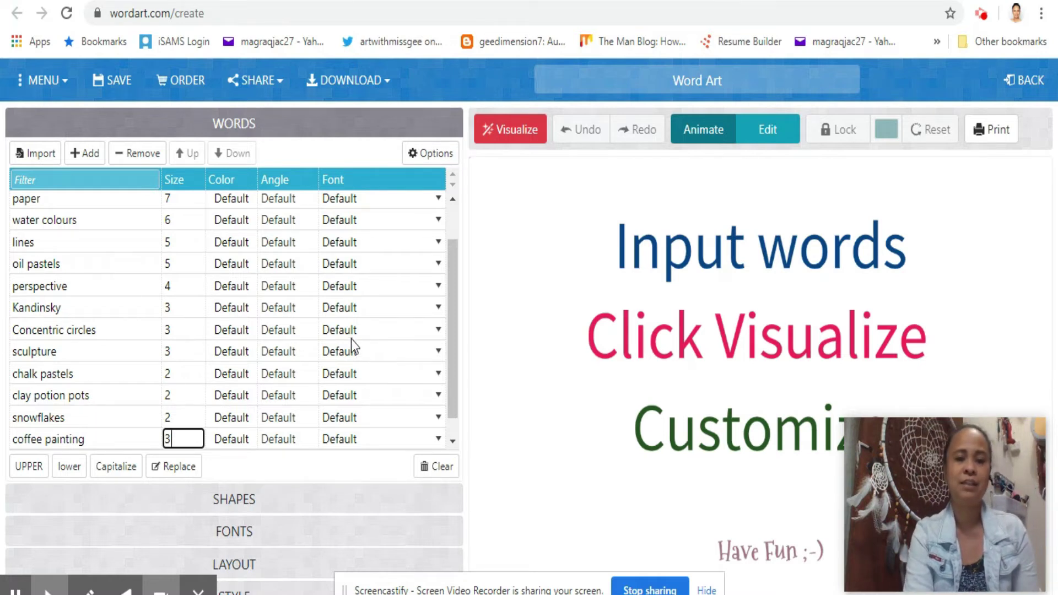
Choose the shape with overlapping turquoise and light-blue clouds for the word cloud
{"action": "left_click_drag", "start_coordinate": [458, 322], "coordinate": [453, 362]}
{"action": "left_click", "coordinate": [233, 499]}
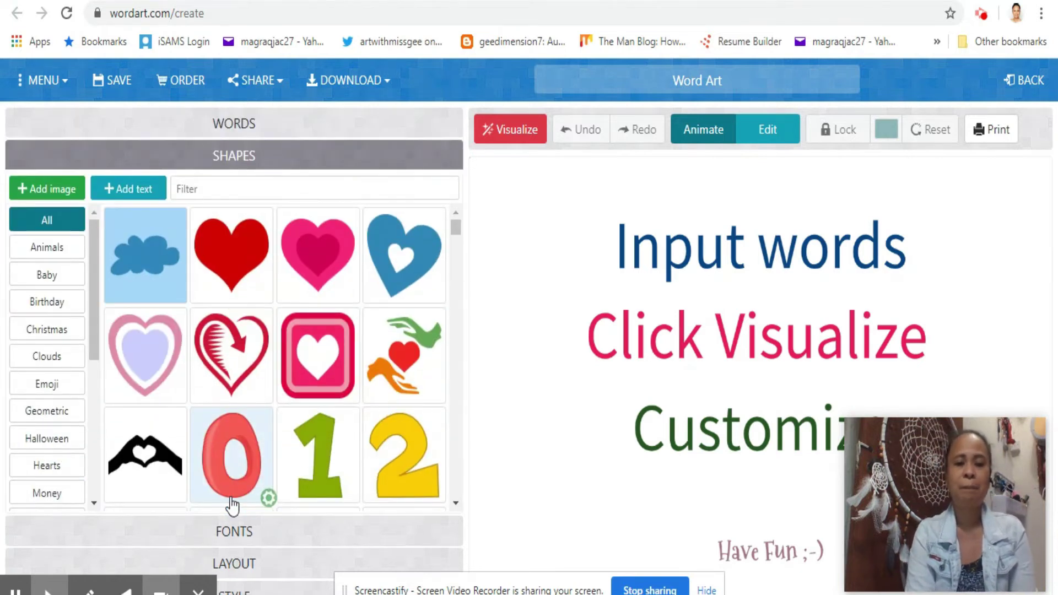
{"action": "left_click_drag", "start_coordinate": [455, 226], "coordinate": [456, 313]}
{"action": "left_click", "coordinate": [410, 384]}
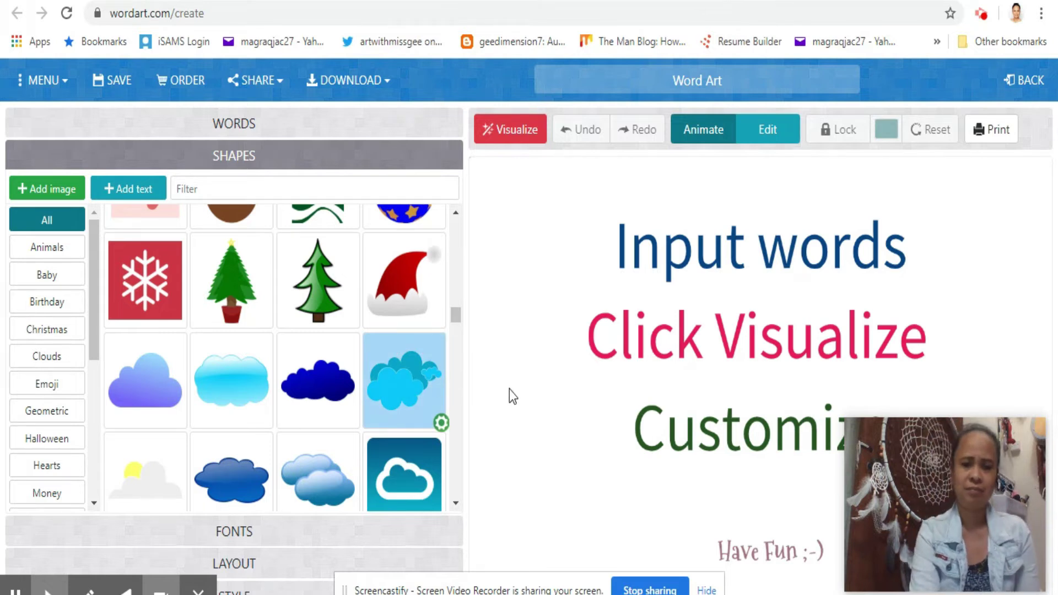
Choose the Teen font in its Bold style for the word cloud
{"action": "left_click", "coordinate": [295, 537]}
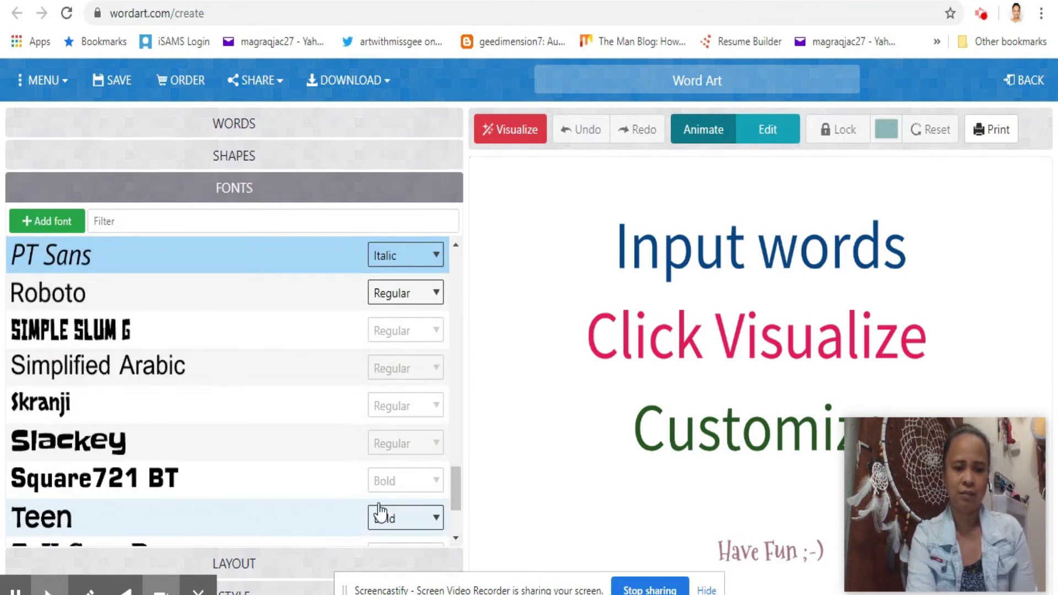
{"action": "left_click", "coordinate": [416, 522]}
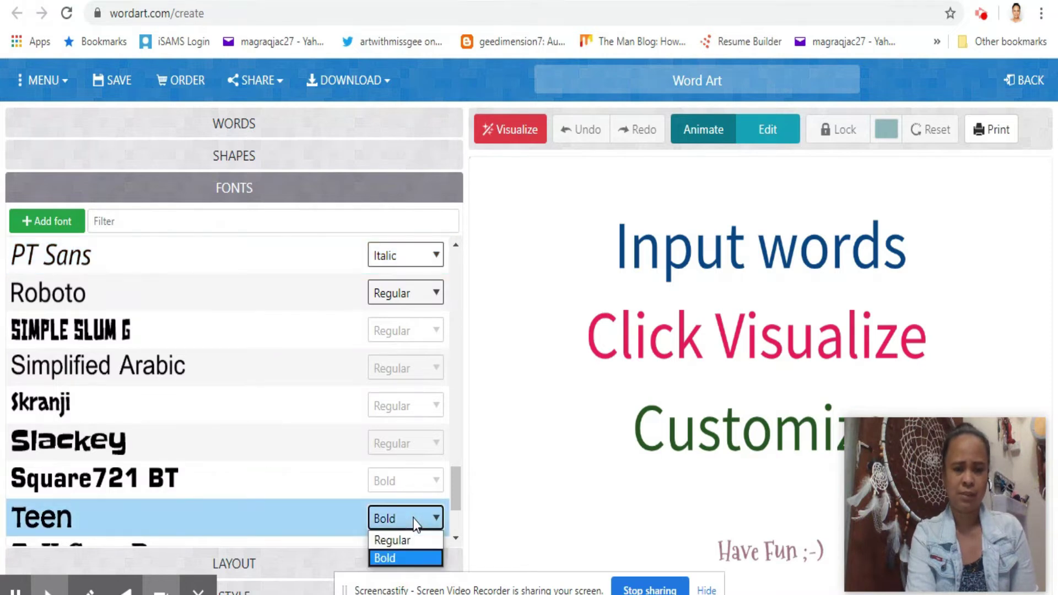
{"action": "left_click_drag", "start_coordinate": [456, 484], "coordinate": [456, 510]}
Choose the Random word layout with the density at 23% and the words amount on Auto
{"action": "left_click", "coordinate": [253, 566]}
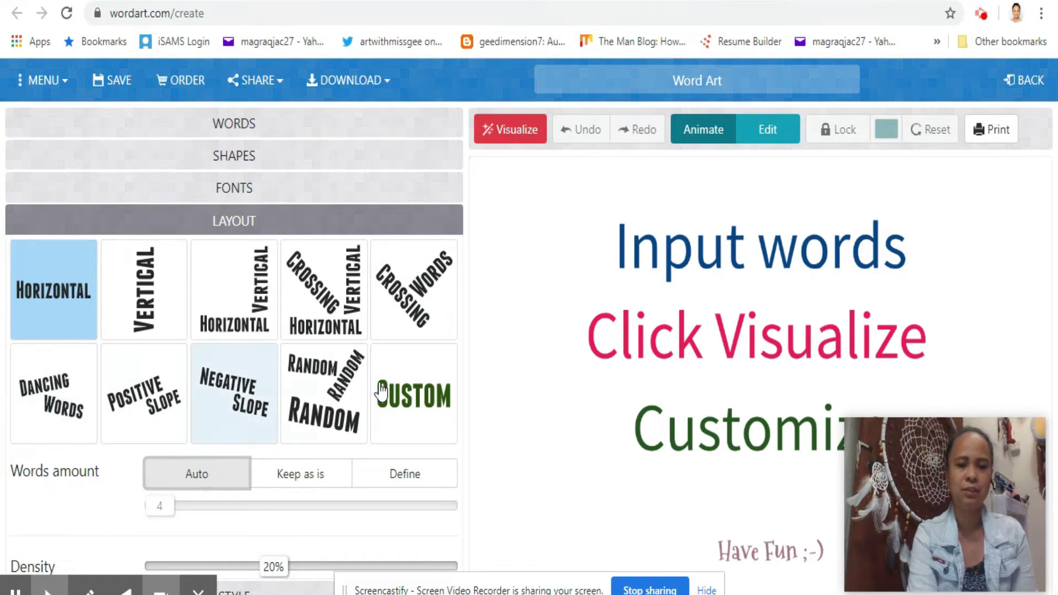
{"action": "left_click", "coordinate": [343, 405]}
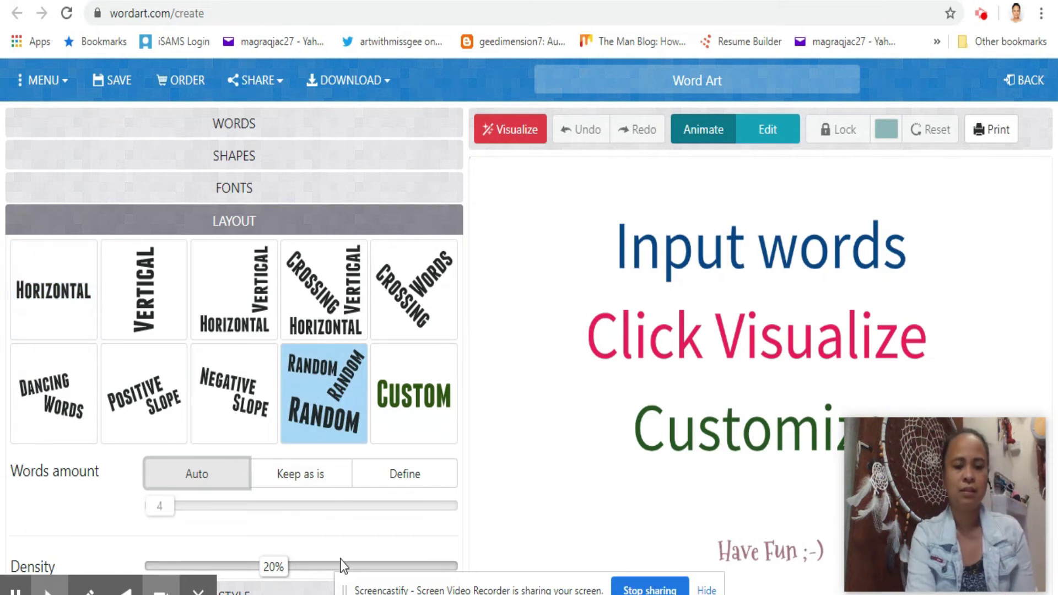
{"action": "mouse_move", "coordinate": [277, 573]}
{"action": "left_mouse_down"}
{"action": "mouse_move", "coordinate": [249, 576]}
{"action": "mouse_move", "coordinate": [312, 574]}
{"action": "mouse_move", "coordinate": [282, 573]}
{"action": "mouse_move", "coordinate": [293, 573]}
{"action": "left_mouse_up"}
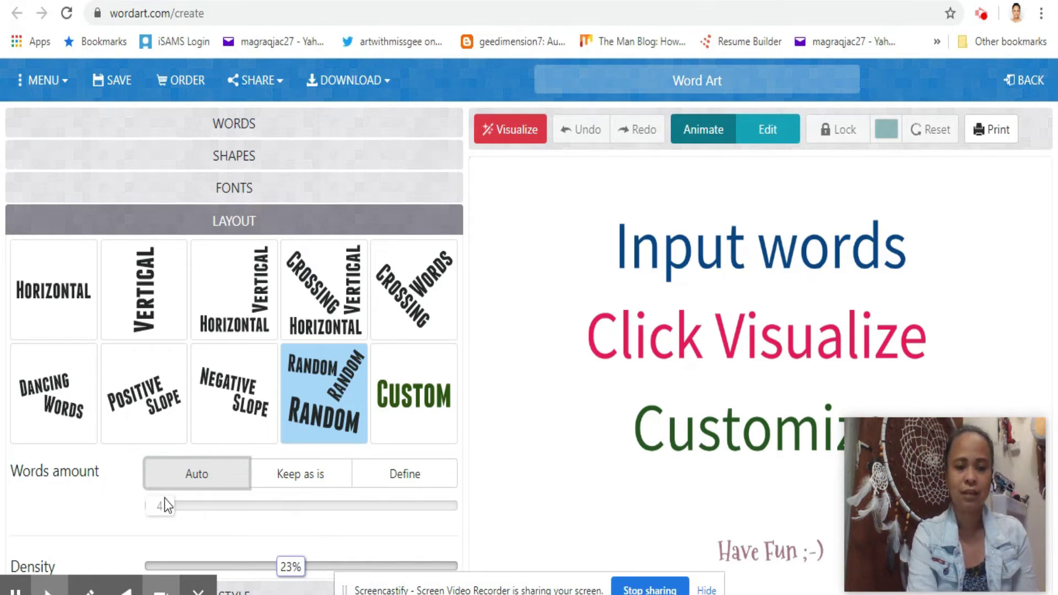
{"action": "left_click", "coordinate": [200, 479]}
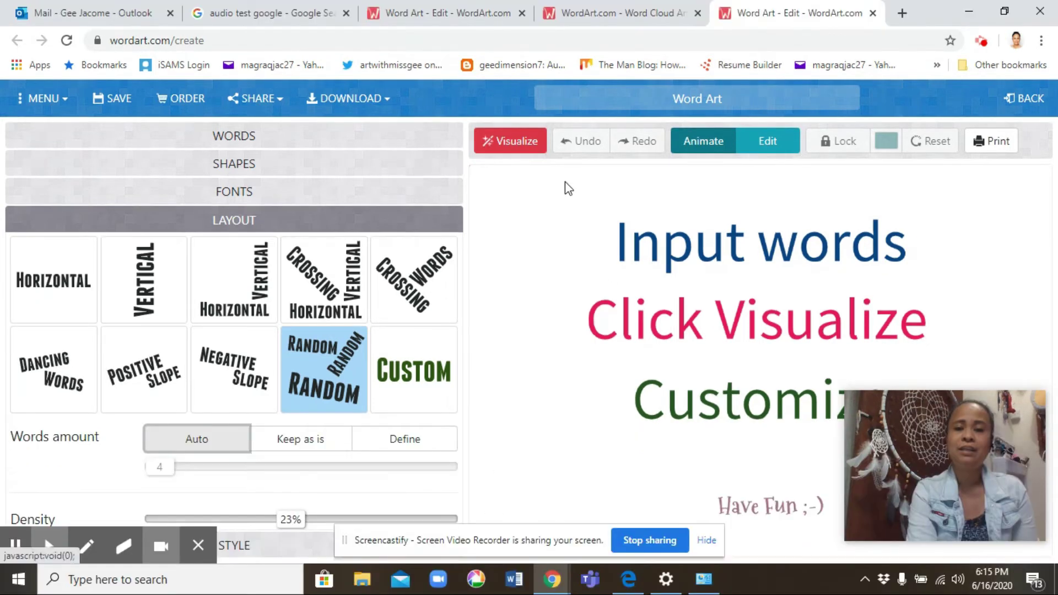
Generate the word cloud from the entered words with the chosen cloud shape, font and layout
{"action": "left_click", "coordinate": [517, 144]}
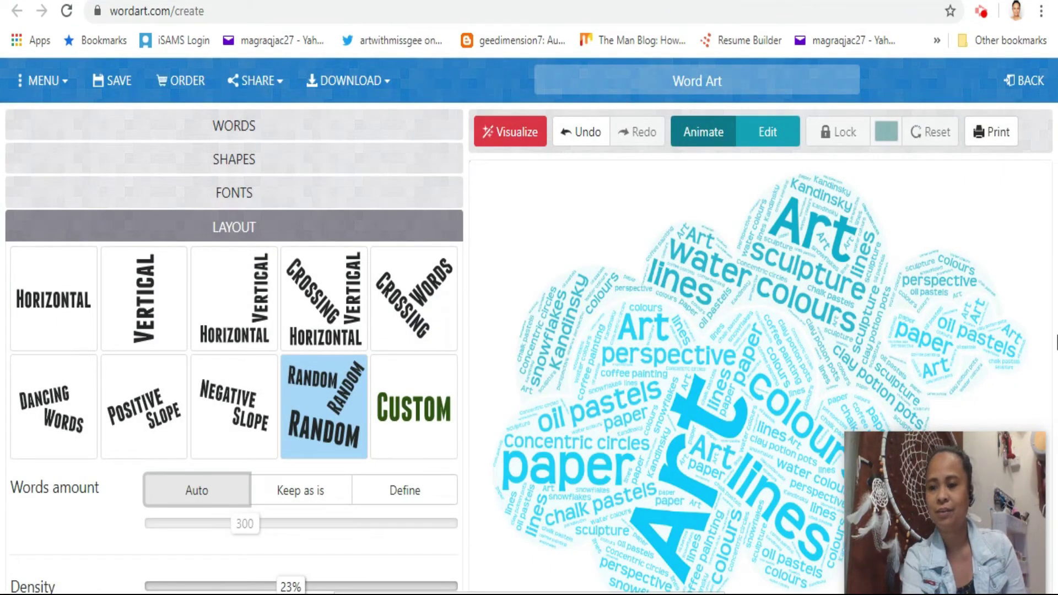
{"action": "mouse_move", "coordinate": [957, 495]}
{"action": "left_click_drag", "start_coordinate": [917, 461], "coordinate": [1049, 575]}
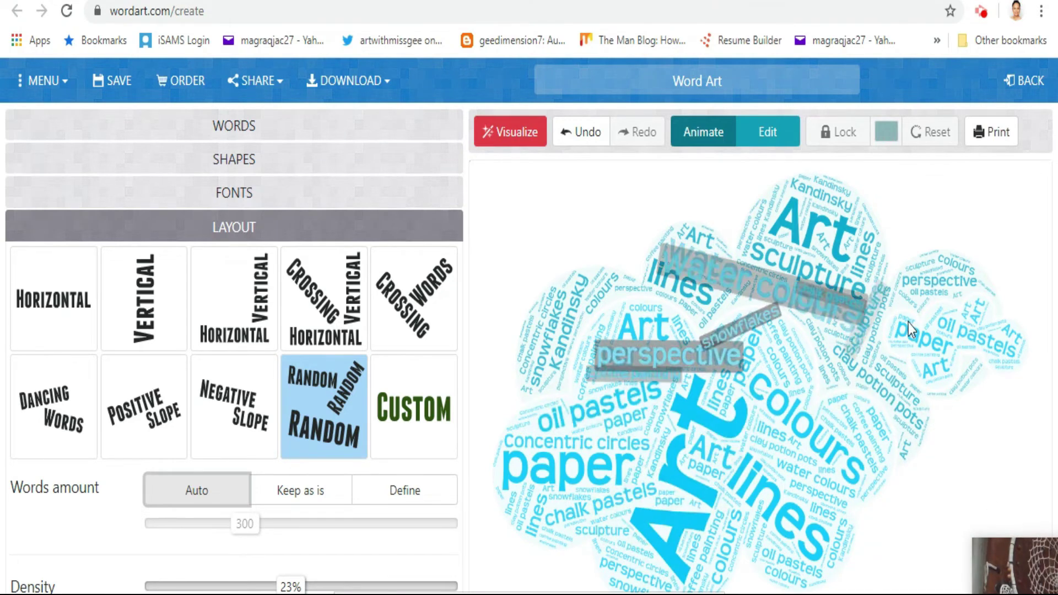
Change the shape to the rainbow with clouds and regenerate the word cloud
{"action": "left_click", "coordinate": [339, 163]}
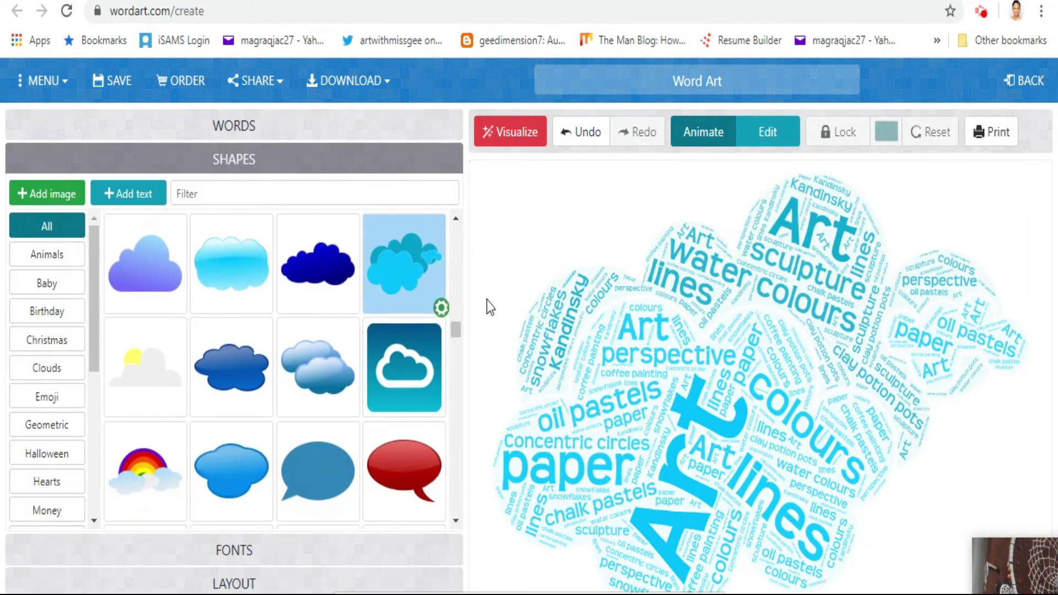
{"action": "left_click_drag", "start_coordinate": [454, 330], "coordinate": [457, 333]}
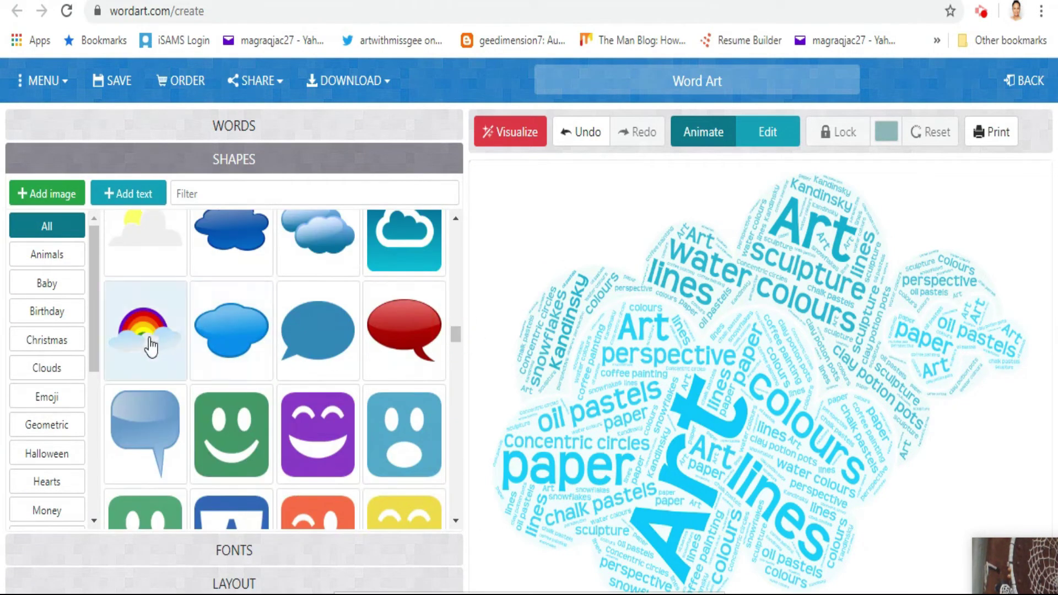
{"action": "left_click", "coordinate": [149, 345]}
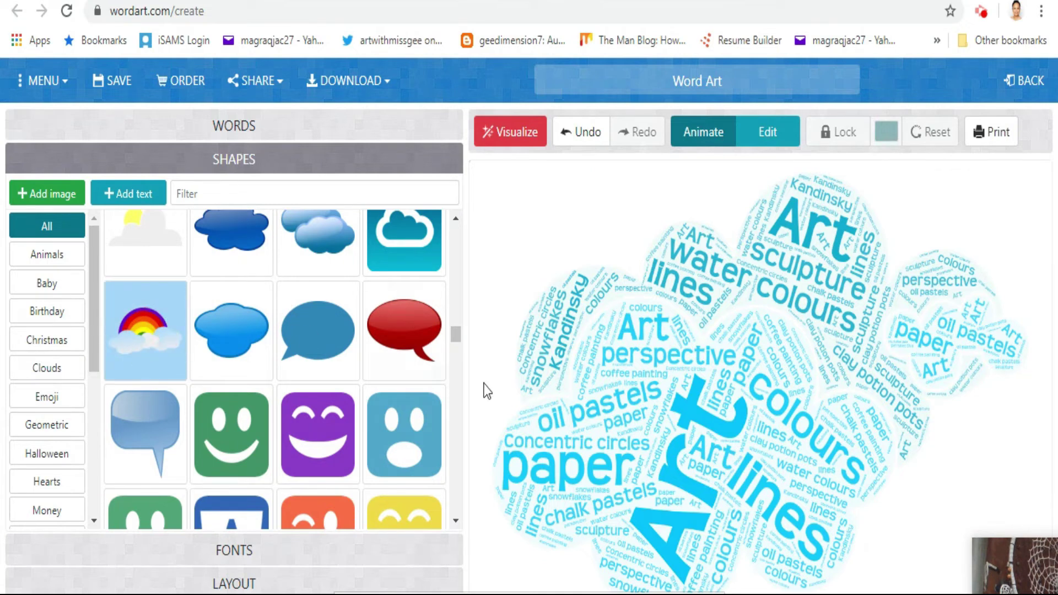
{"action": "left_click", "coordinate": [505, 127]}
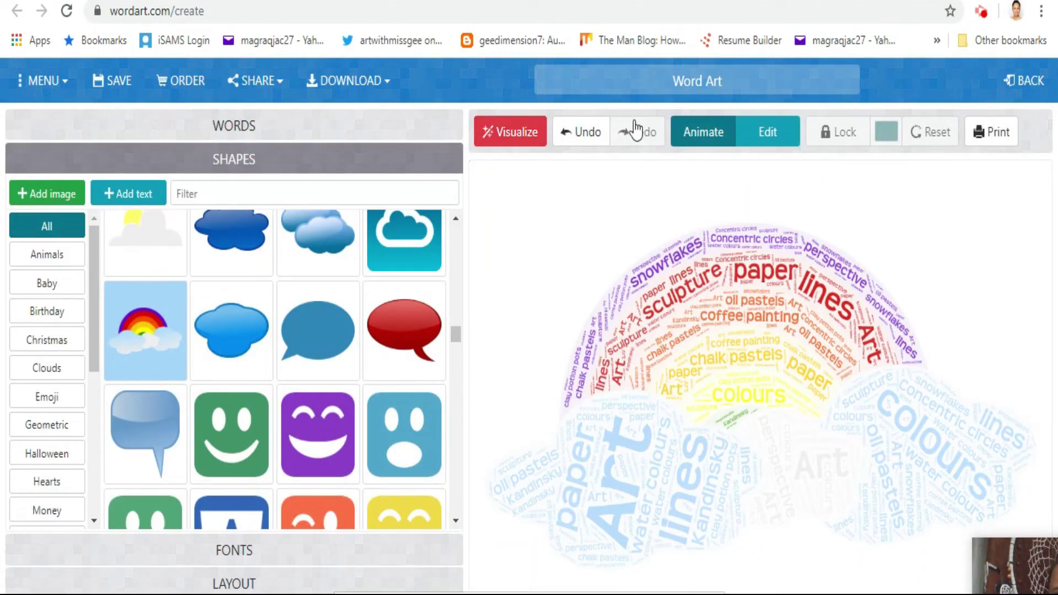
Change the shape to the pink heart with a darker heart inside and regenerate the word cloud
{"action": "left_click_drag", "start_coordinate": [455, 336], "coordinate": [465, 270]}
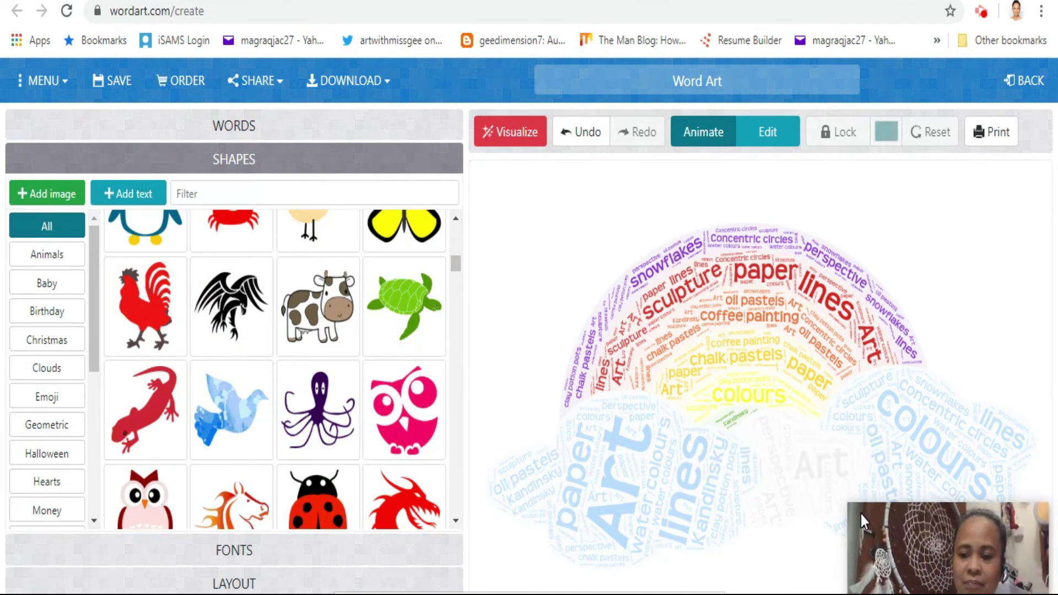
{"action": "left_click_drag", "start_coordinate": [454, 270], "coordinate": [455, 236]}
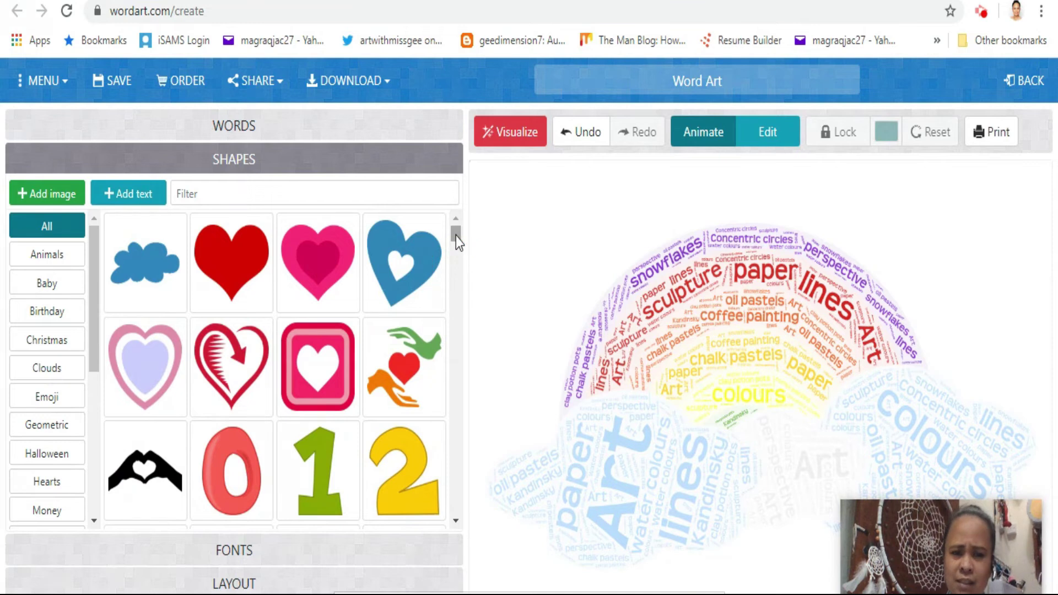
{"action": "left_click", "coordinate": [338, 269]}
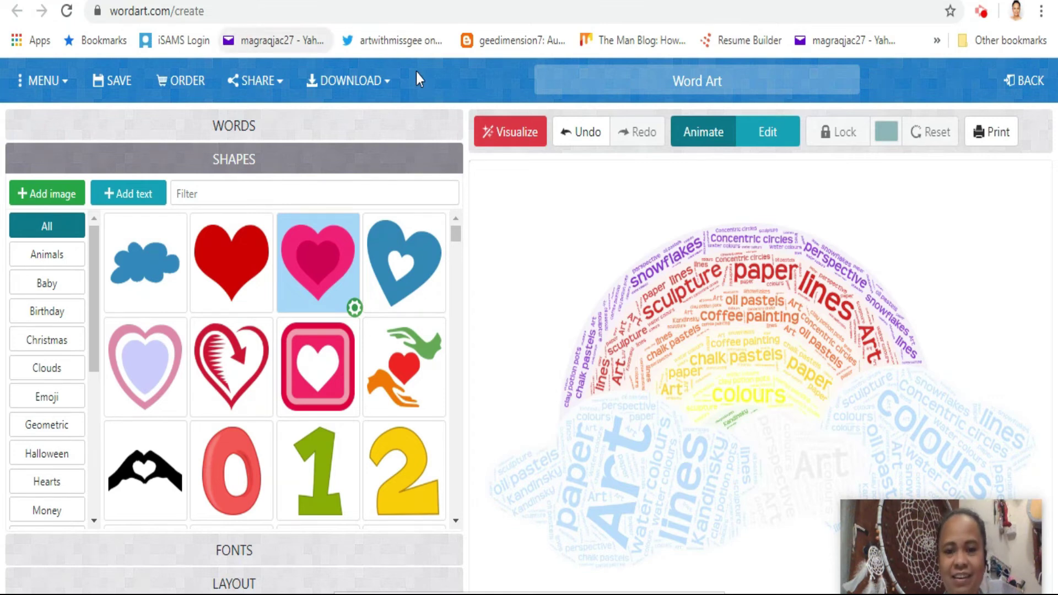
{"action": "left_click", "coordinate": [501, 126]}
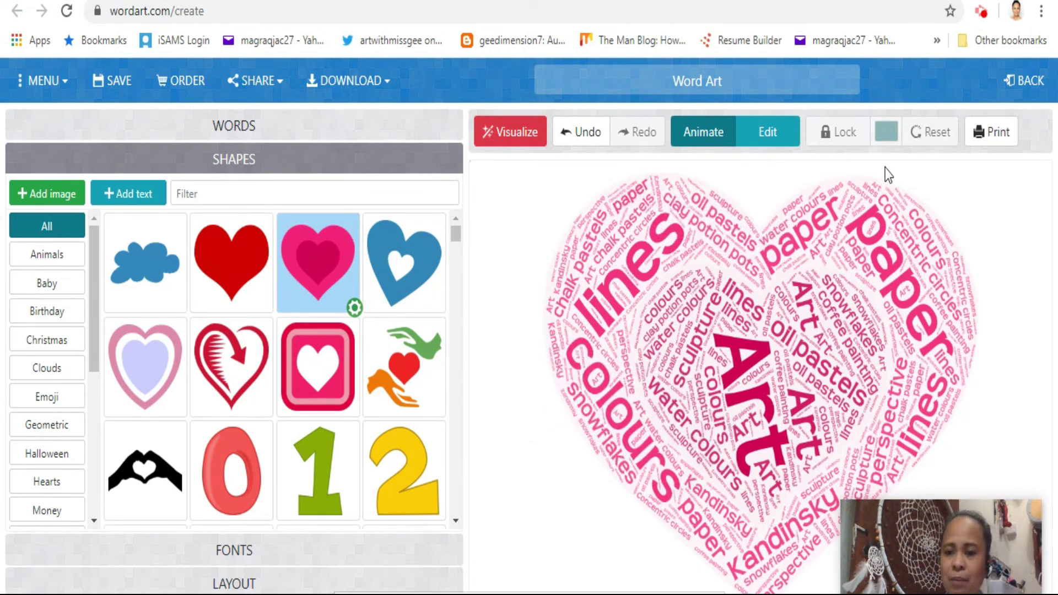
Print the heart word cloud to a PDF file, with all pages in Portrait layout
{"action": "left_click", "coordinate": [1008, 144]}
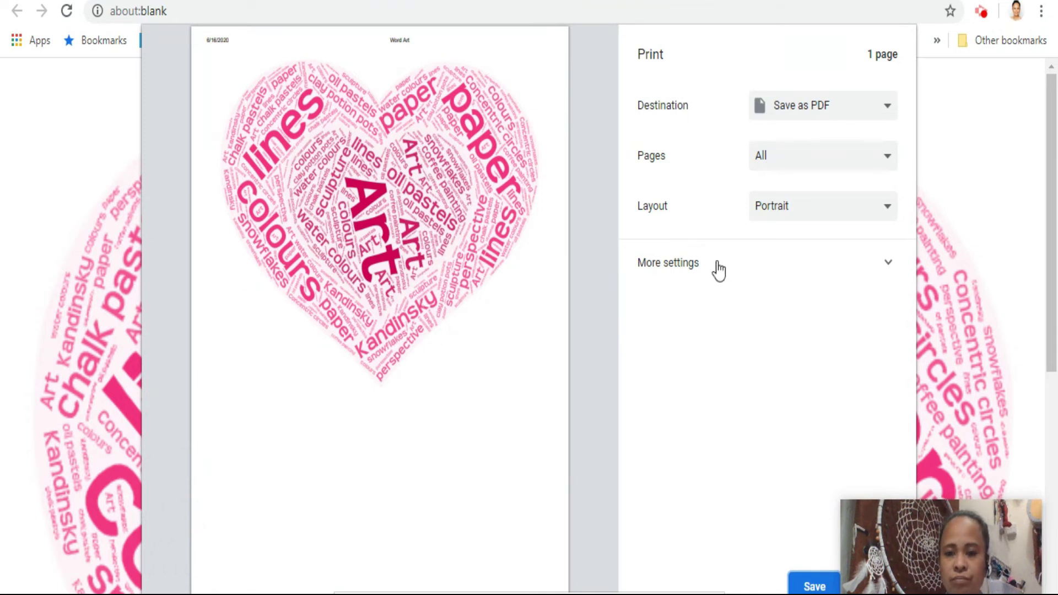
{"action": "mouse_move", "coordinate": [931, 510]}
{"action": "left_click_drag", "start_coordinate": [928, 519], "coordinate": [1020, 525]}
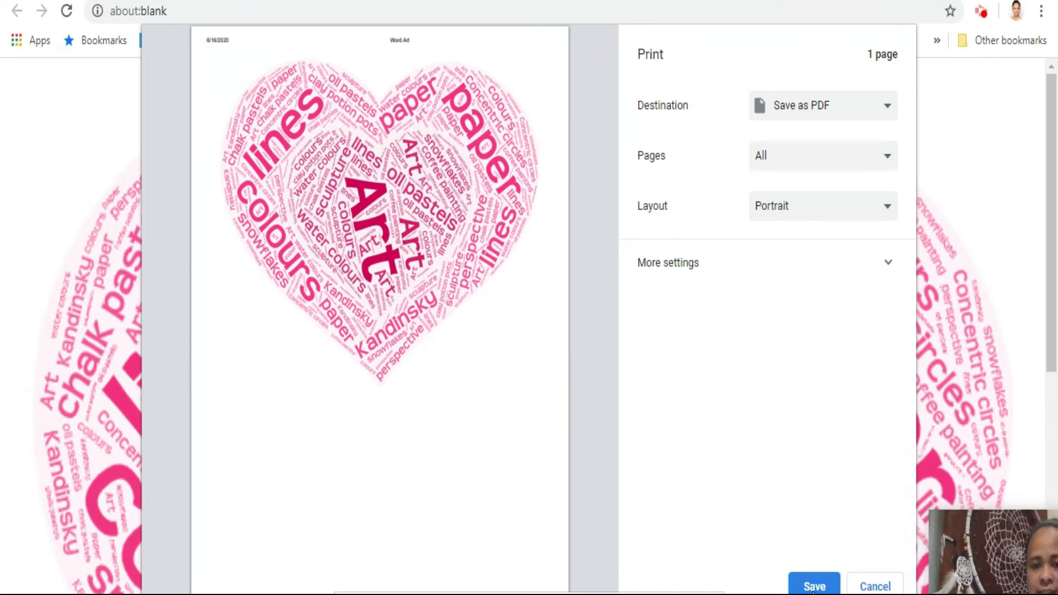
{"action": "left_click", "coordinate": [814, 587]}
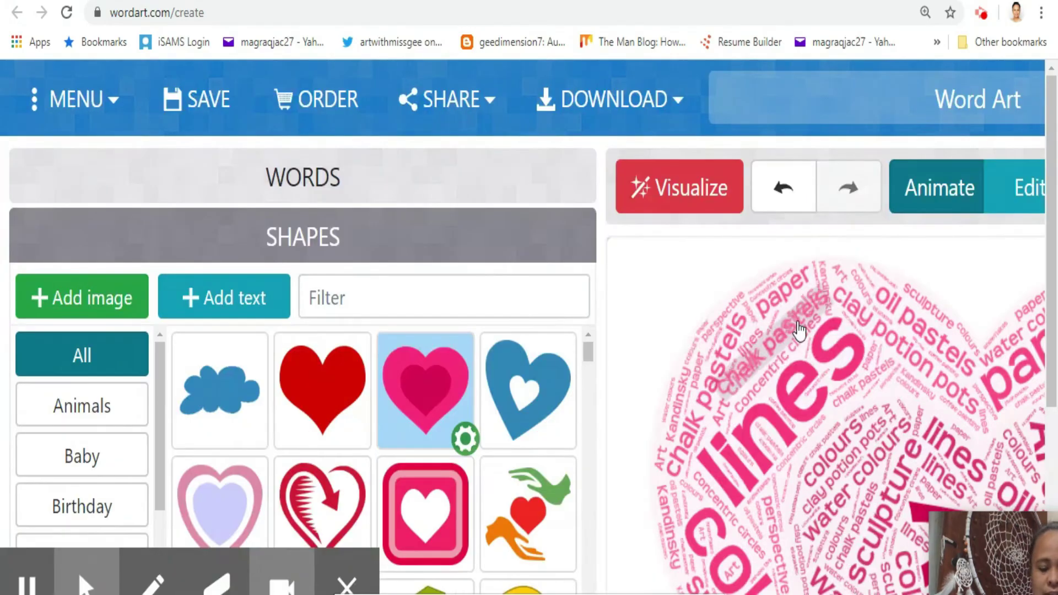
{"action": "left_click", "coordinate": [799, 294]}
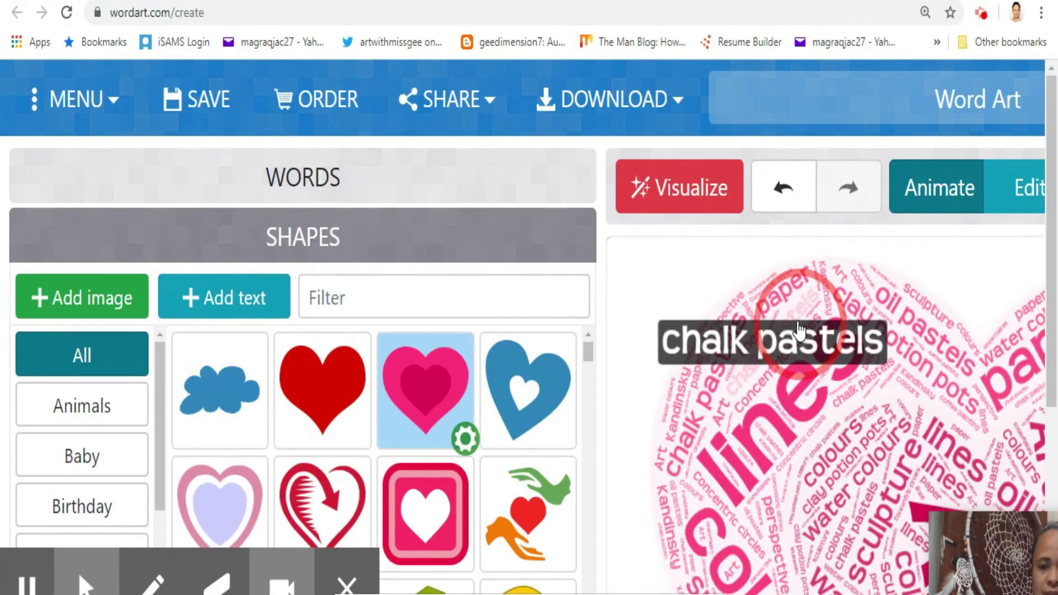
{"action": "key", "text": "ctrl+plus"}
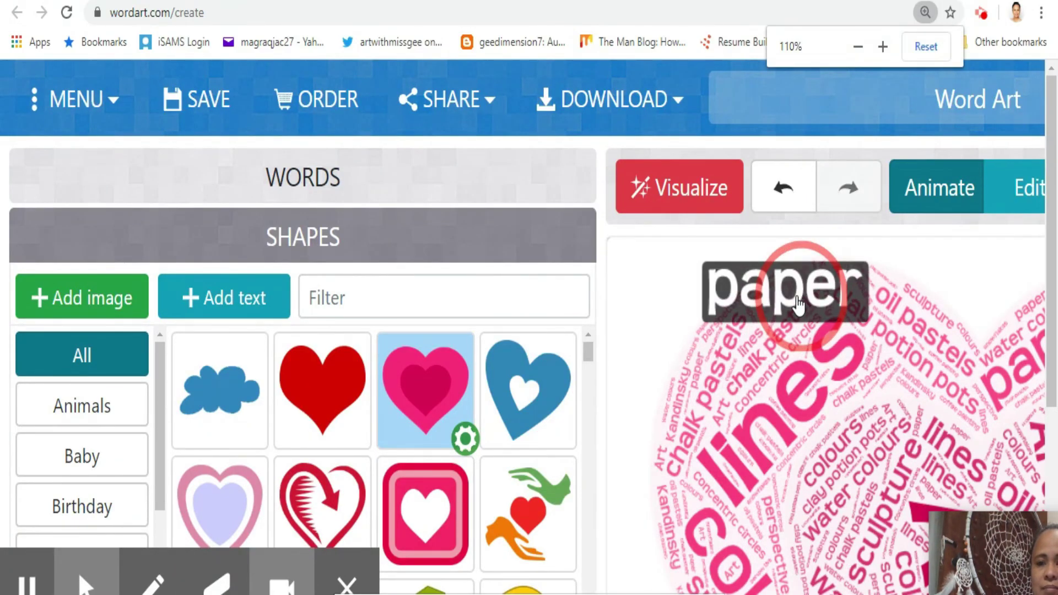
{"action": "key", "text": "ctrl+minus"}
{"action": "key", "text": "ctrl+minus"}
{"action": "key", "text": "ctrl+minus"}
{"action": "key", "text": "ctrl+minus"}
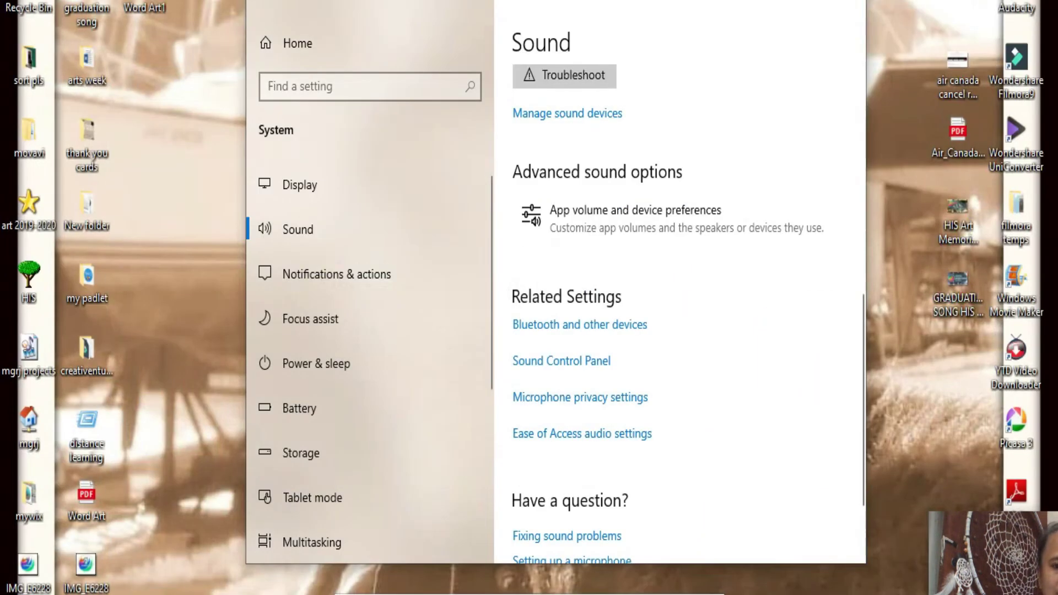
Open the Word Art PDF from the desktop to view the heart word cloud
{"action": "double_click", "coordinate": [87, 499]}
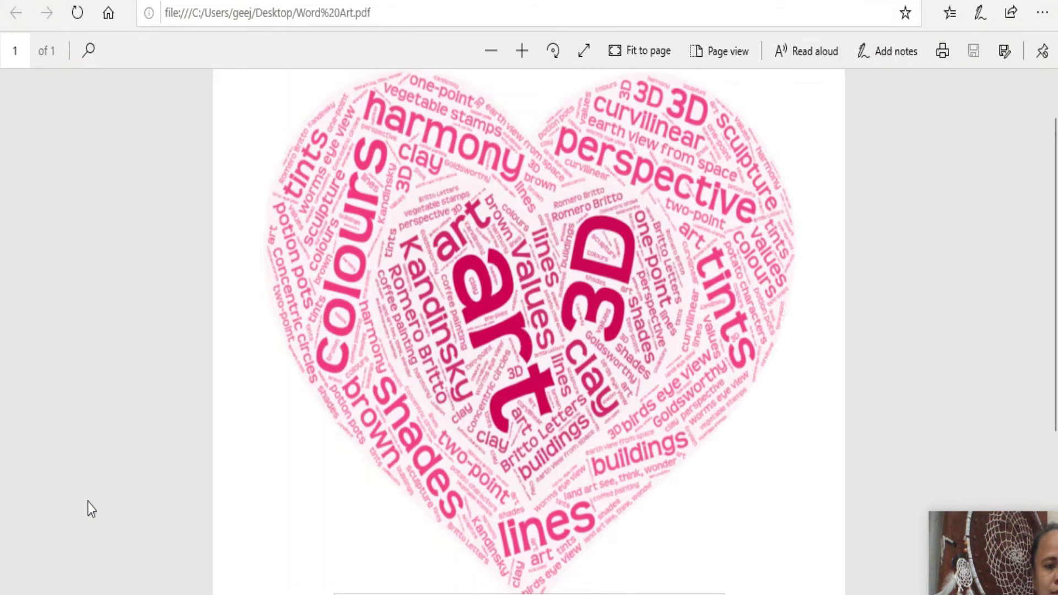